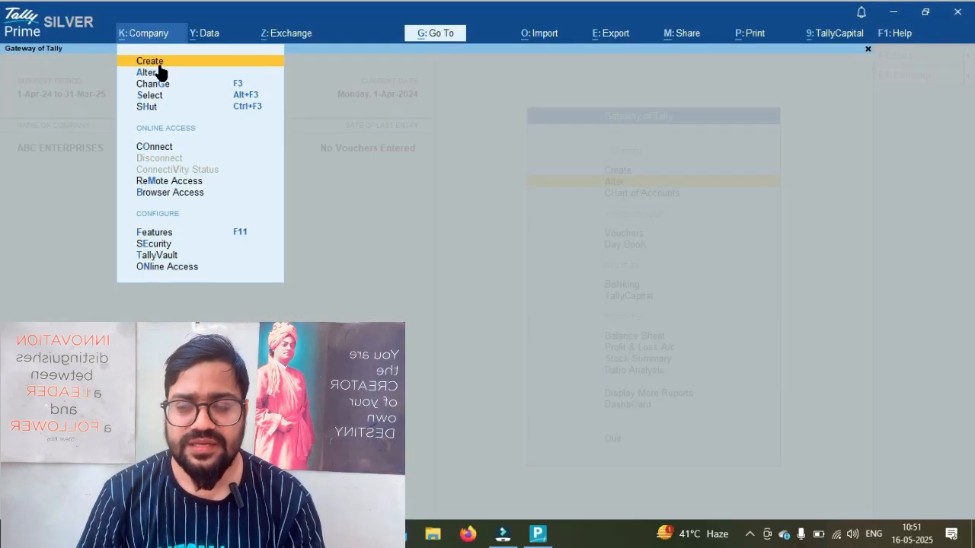
Start creating a new company named Farsight Academy and keep the same name as its mailing name
click(308, 247)
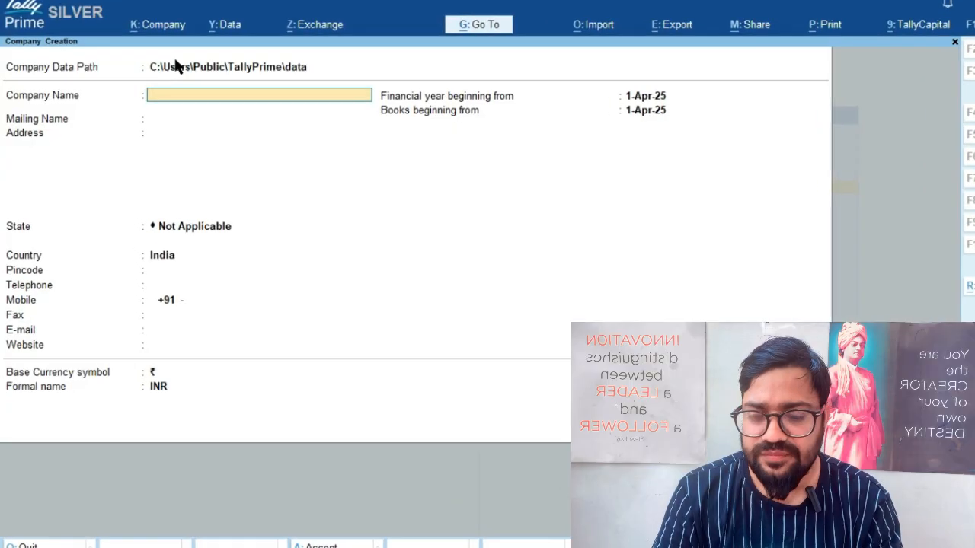
text(Farsight)
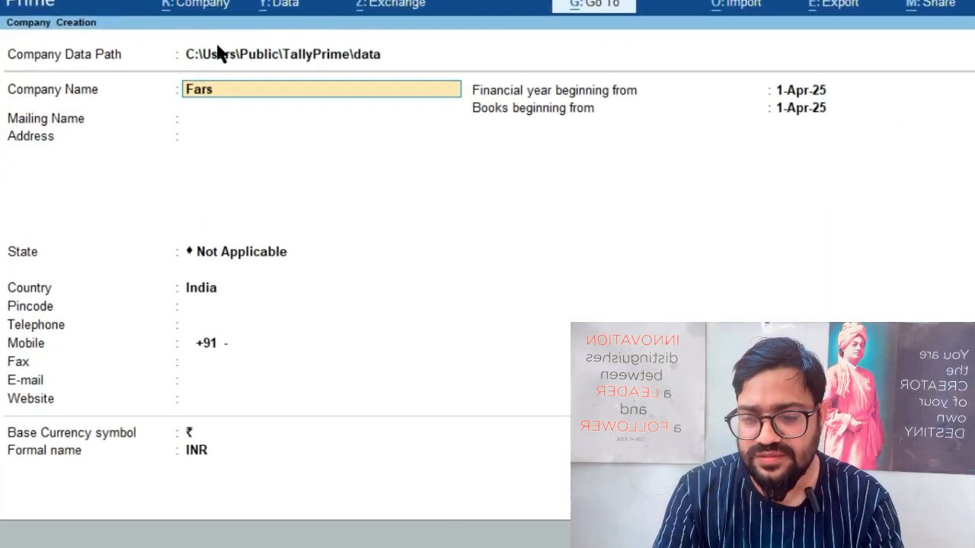
text( Aacad)
key(BackSpace)
key(BackSpace)
key(BackSpace)
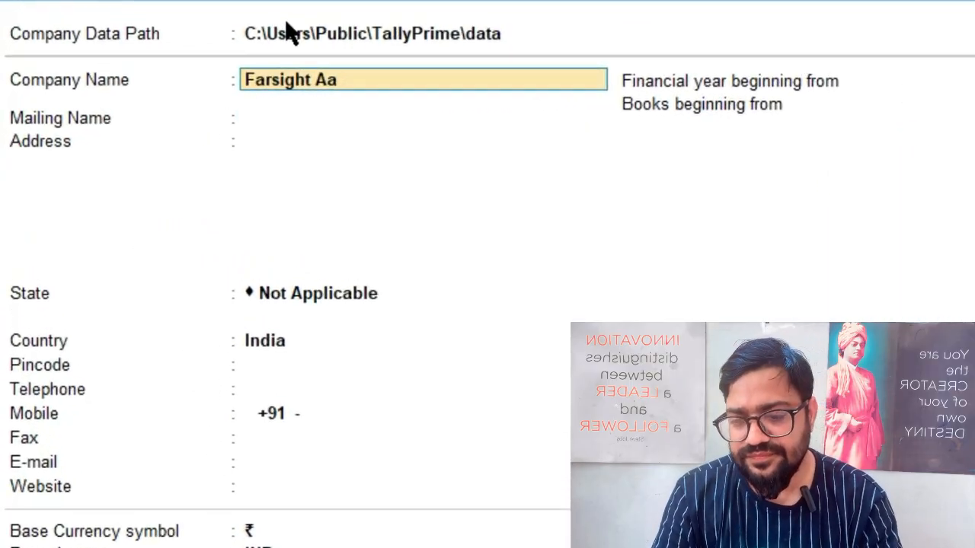
key(BackSpace)
text(cademy)
key(Return)
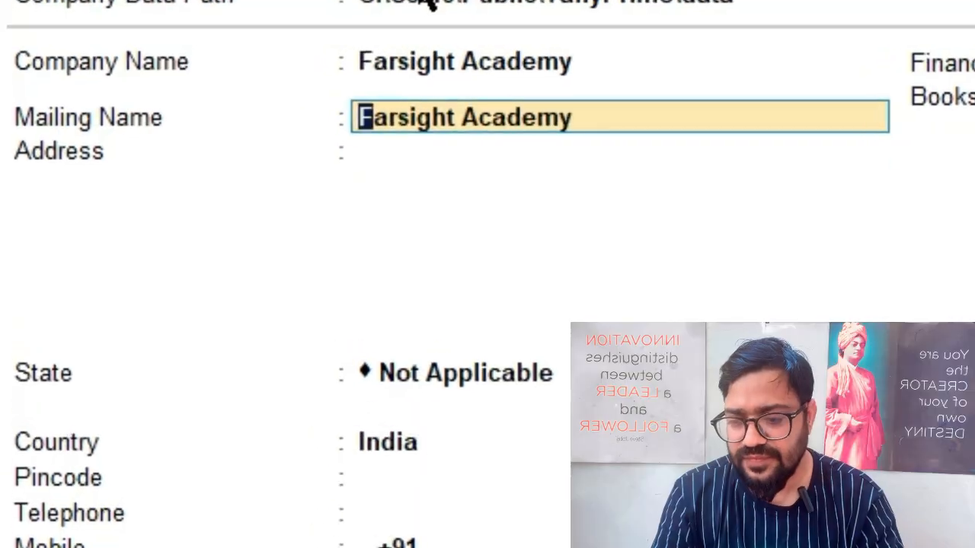
key(Return)
Fill in the company's address and postal pincode, with Delhi as the state and India as the country
text(Delhi)
key(Return)
key(Return)
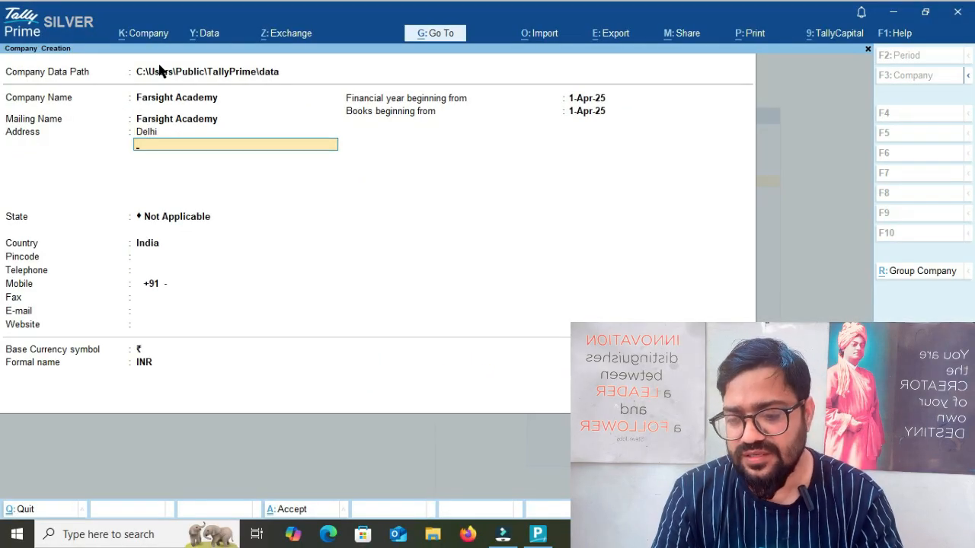
text(delhi)
key(Return)
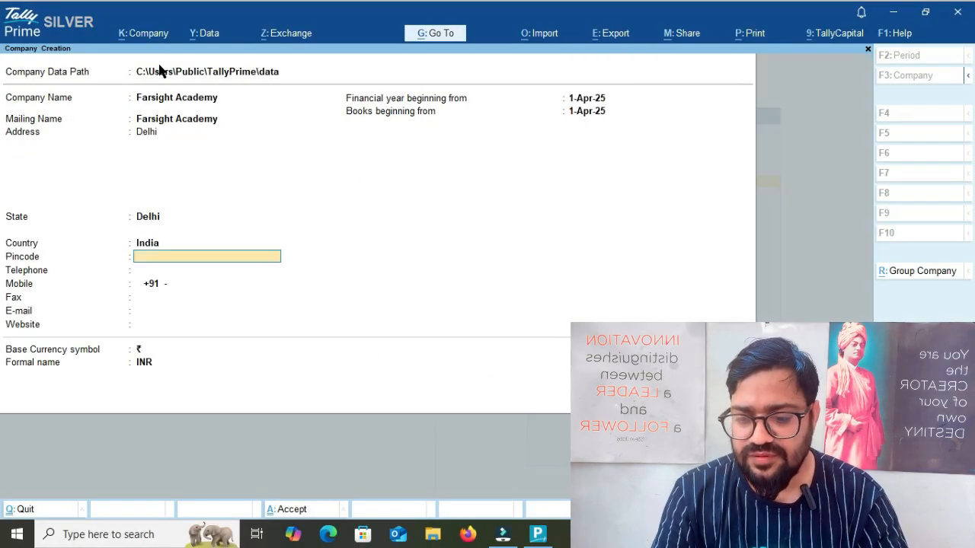
text(1100)
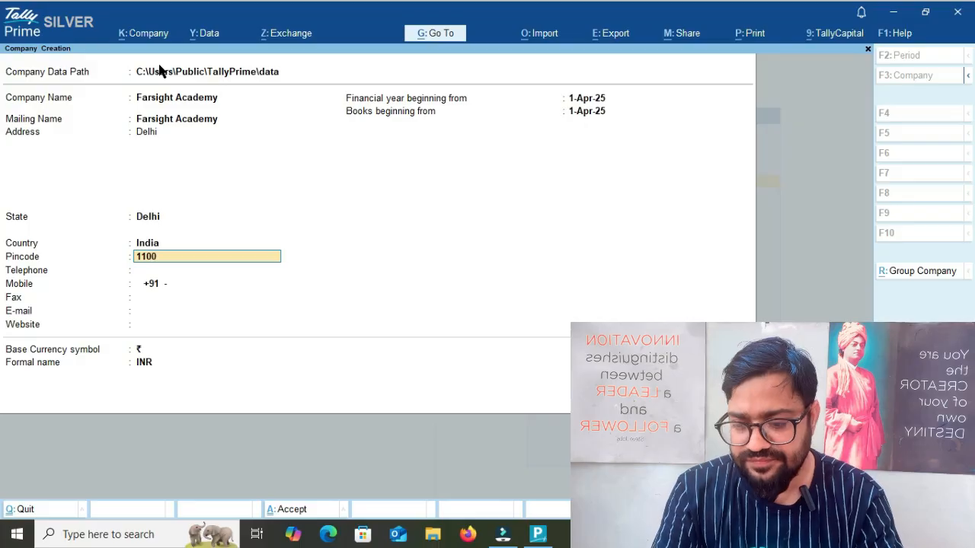
text(01)
key(Return)
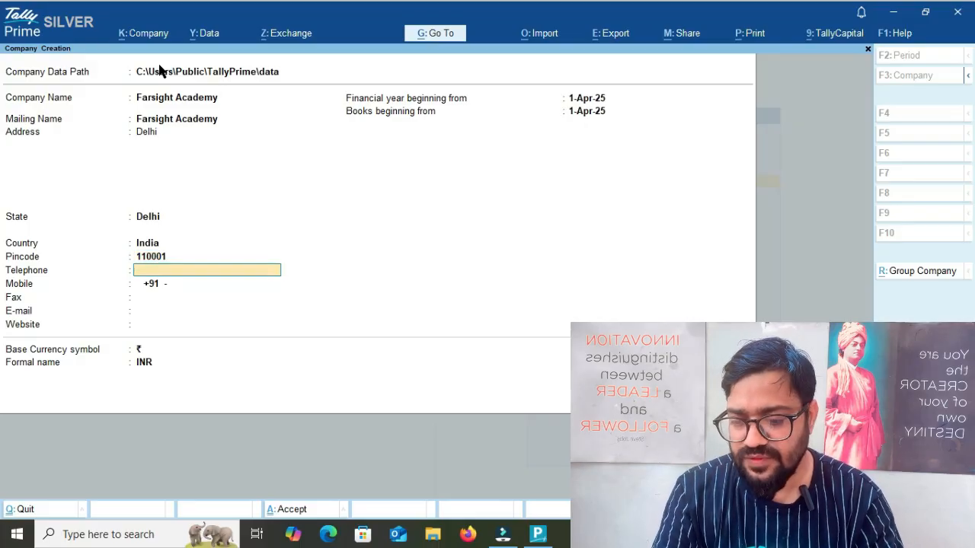
Leave the contact details blank, keep 1-Apr-25 as both the financial year and books beginning dates, and save the company
key(Return)
key(Return)
key(Return)
key(Return)
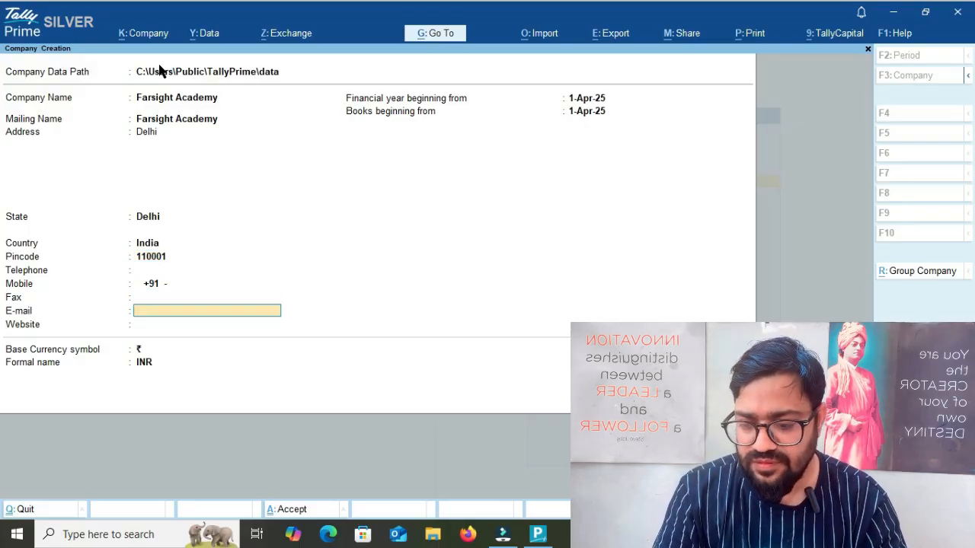
key(Return)
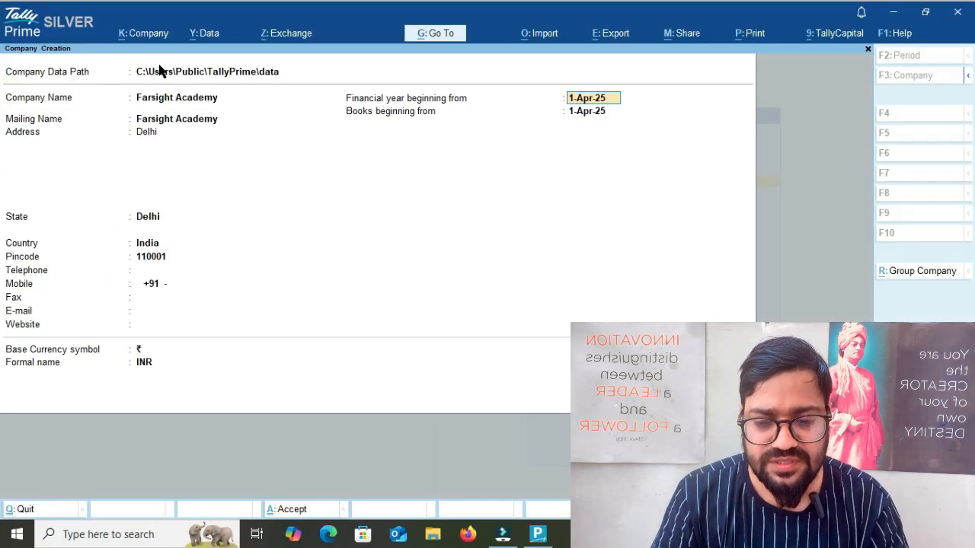
key(Return)
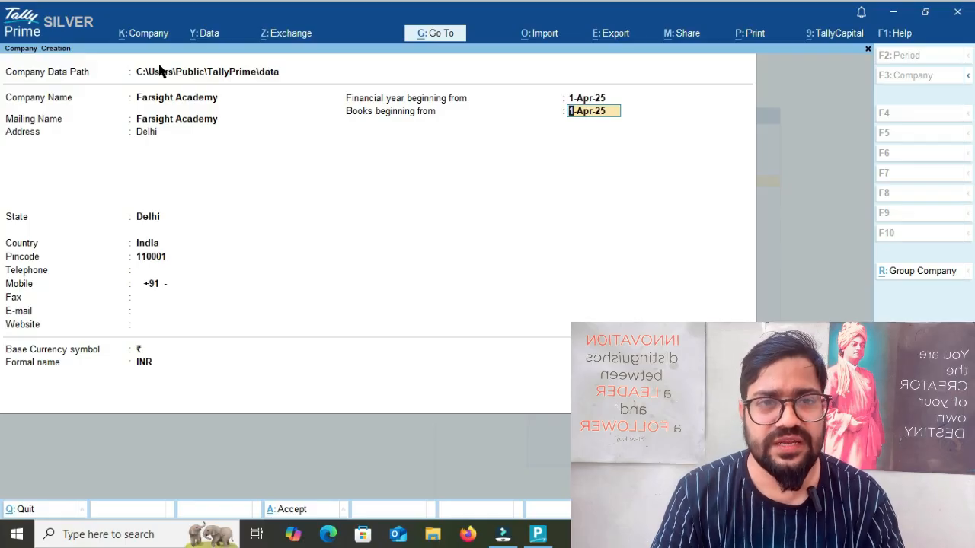
key(ctrl+a)
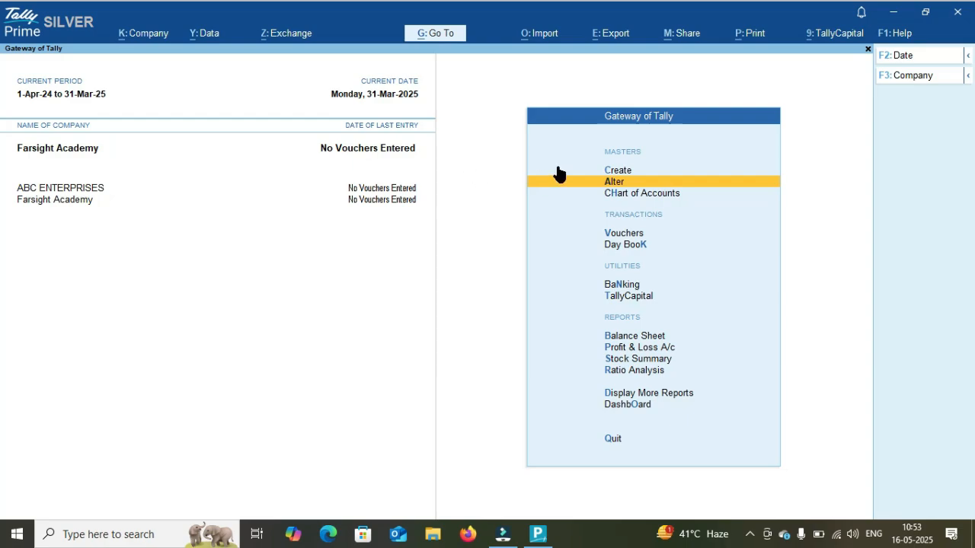
Start a new ledger in Farsight Academy and name it Bank Account - HDFC, without an alias
click(615, 171)
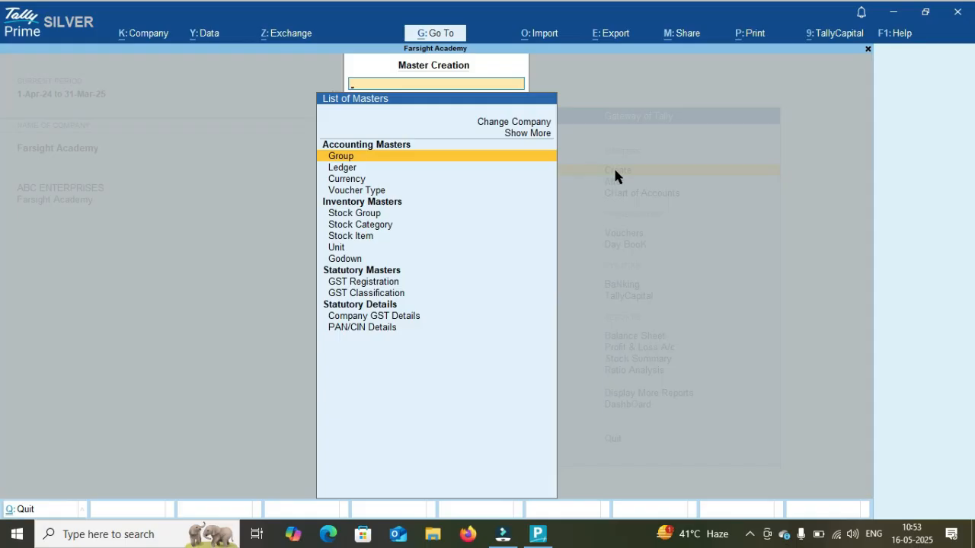
key(Down)
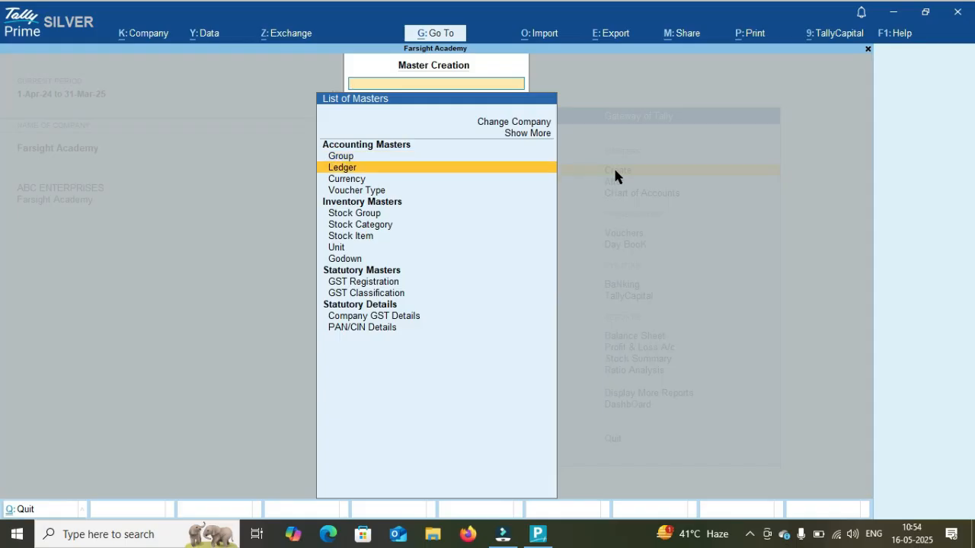
key(Return)
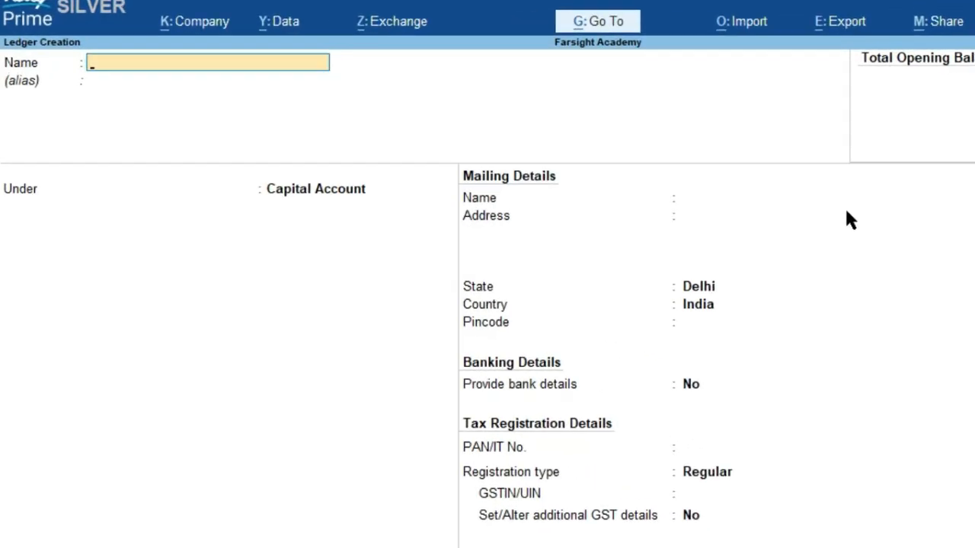
text(Bank Acc)
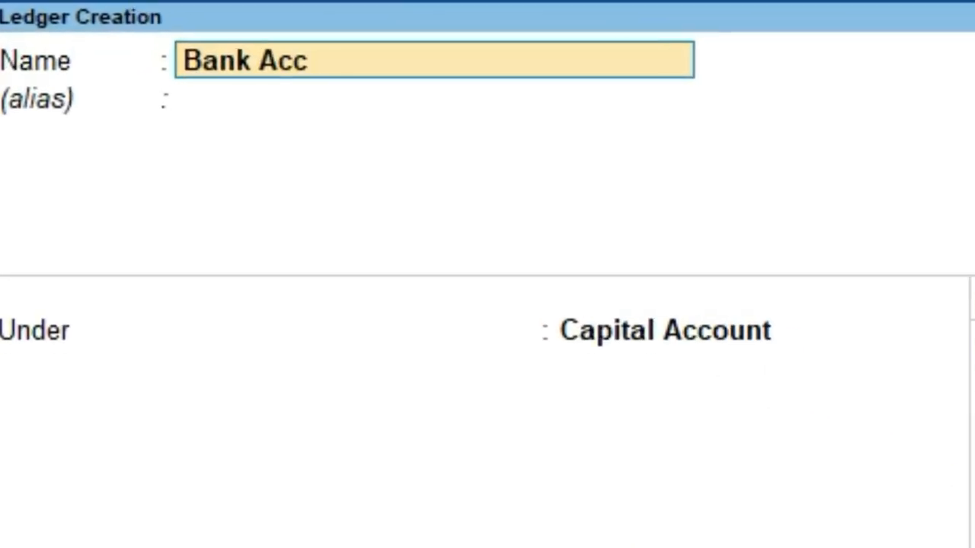
text(ount)
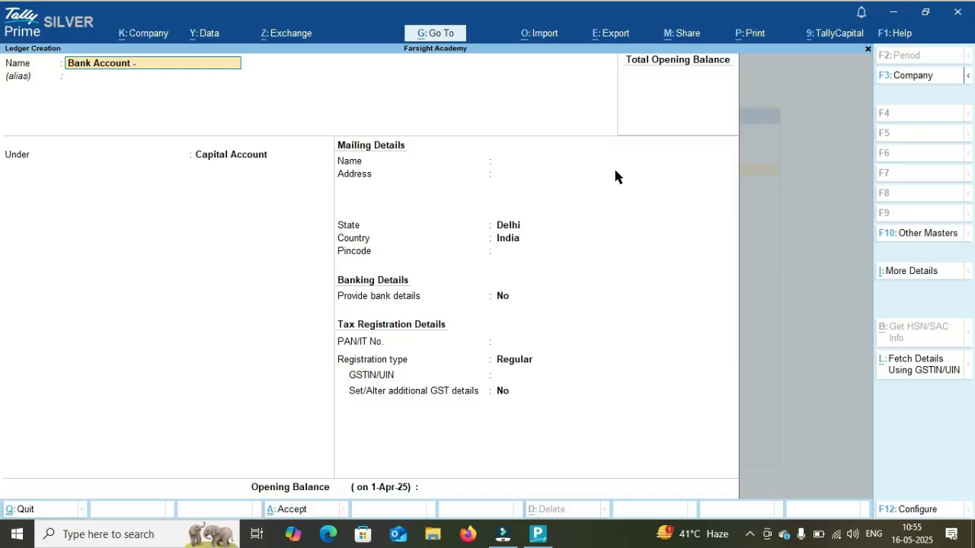
text( - HDFC)
key(Return)
key(Return)
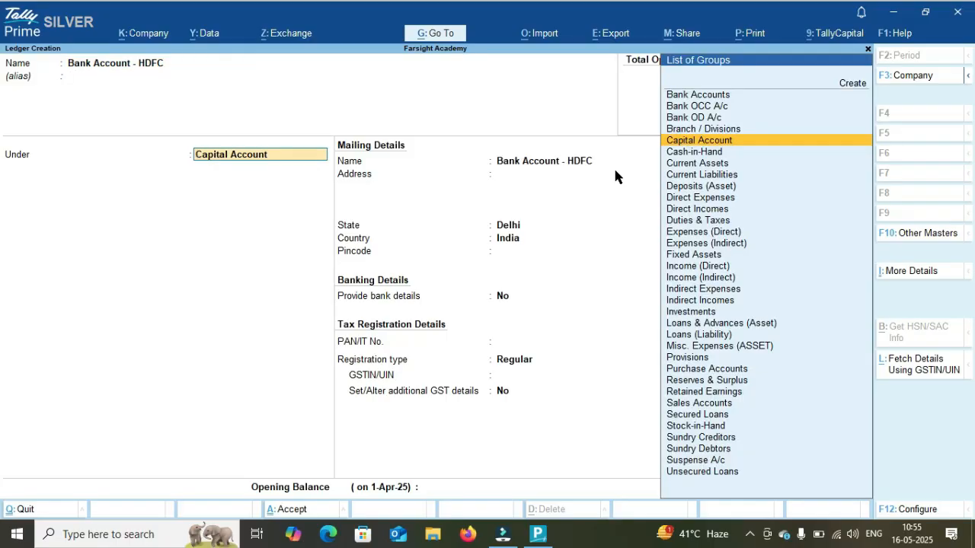
Place the ledger under Current Assets and keep its assessable value calculation as Not Applicable
text(Curr)
key(Down)
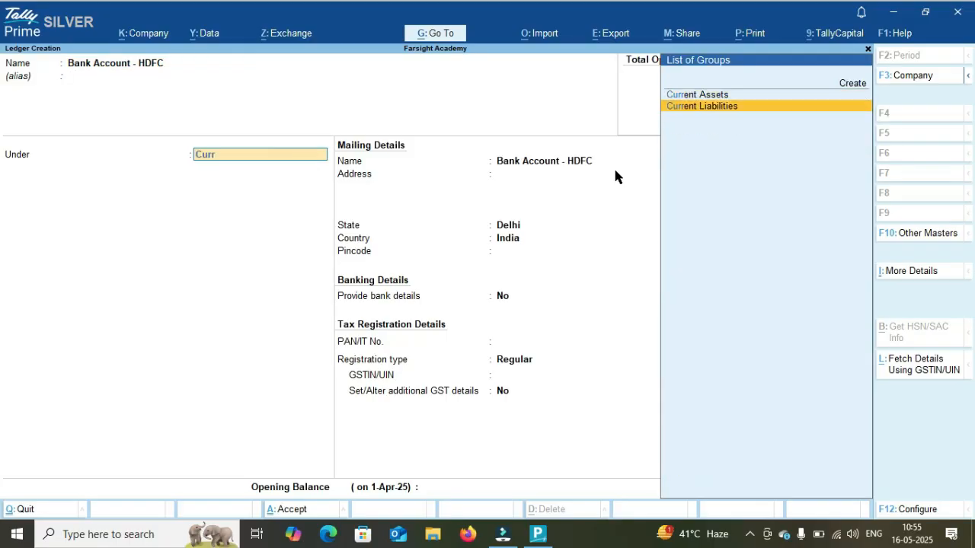
key(Up)
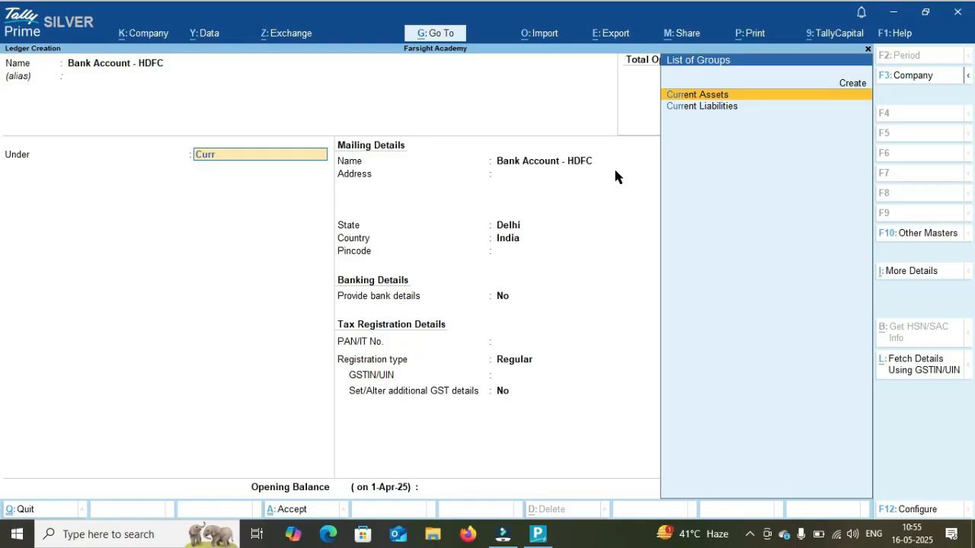
key(Return)
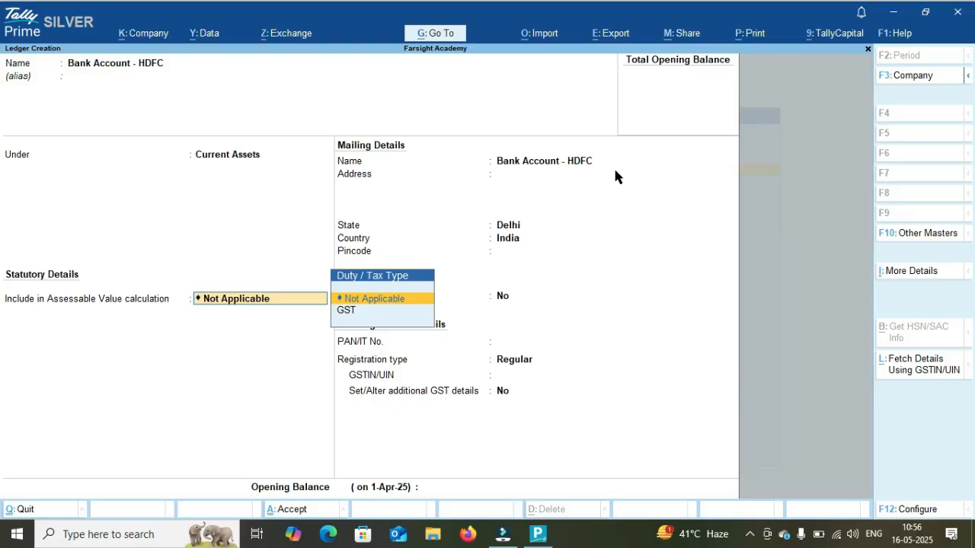
key(Return)
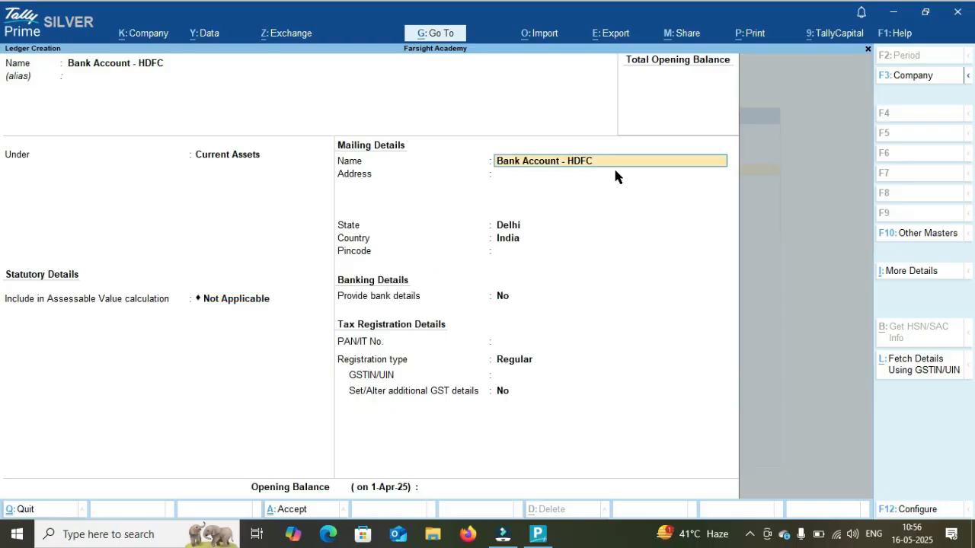
Fill in the ledger's mailing address, keeping the ledger name, Delhi and India, and leave the pincode blank
key(Return)
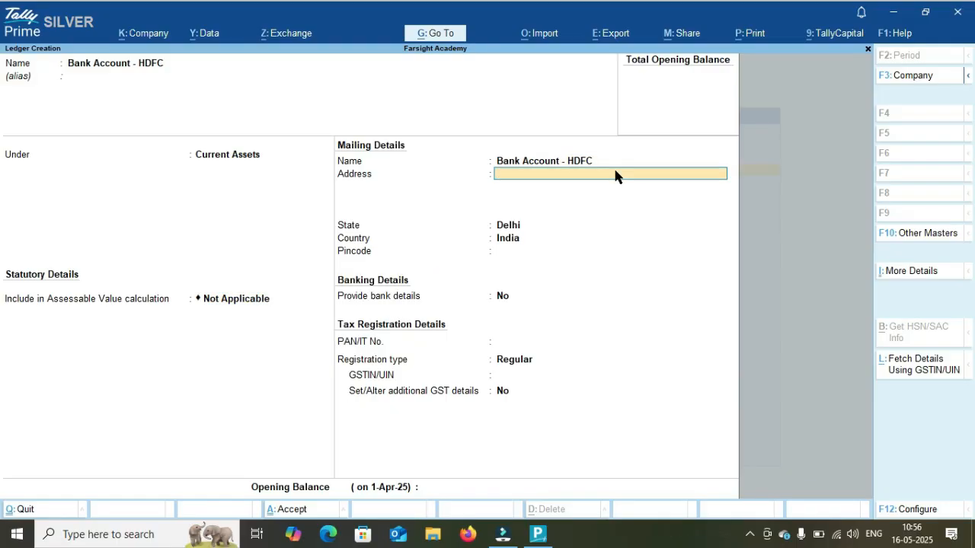
text(Delhi)
key(Return)
key(Return)
key(Return)
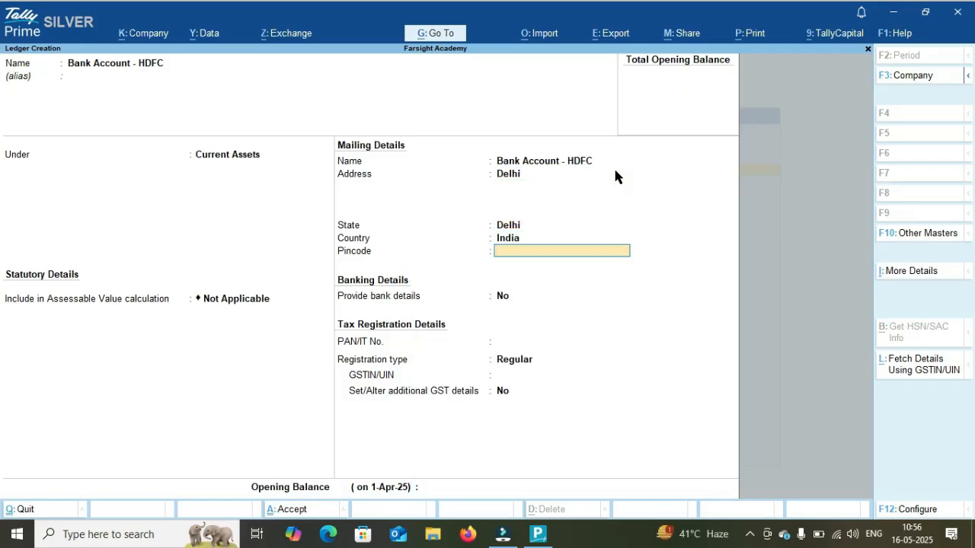
key(Return)
key(Return)
Try to provide bank details for the ledger with e-Fund Transfer as the transaction type
key(BackSpace)
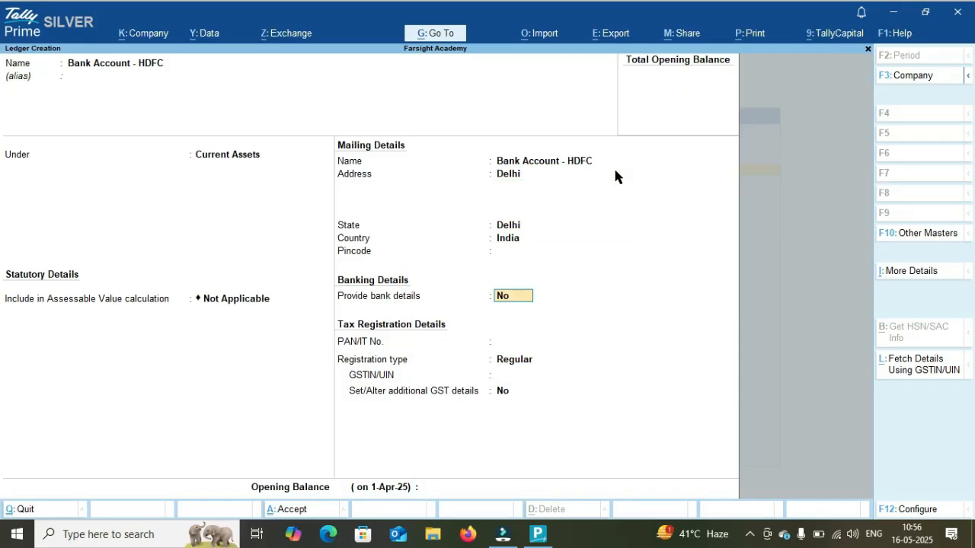
text(y)
key(Return)
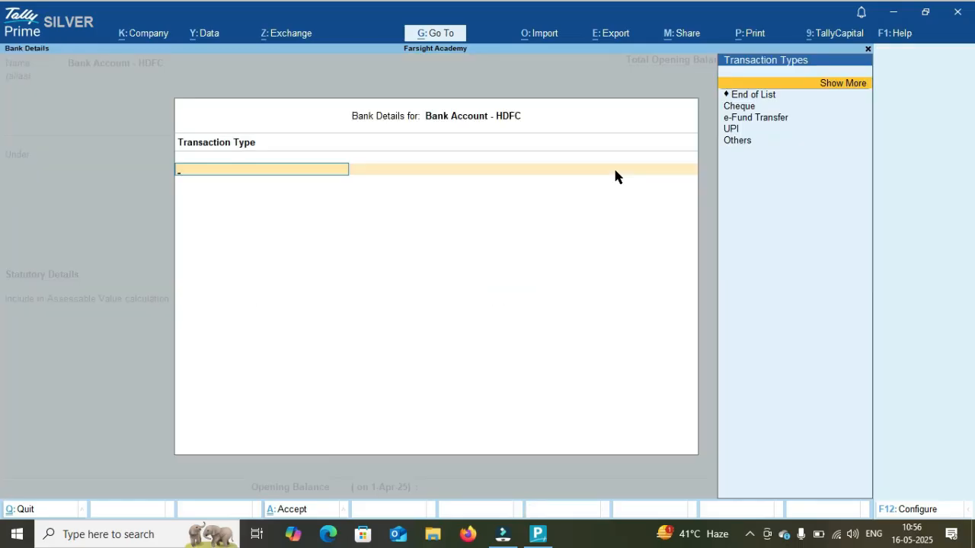
key(Down)
key(Down)
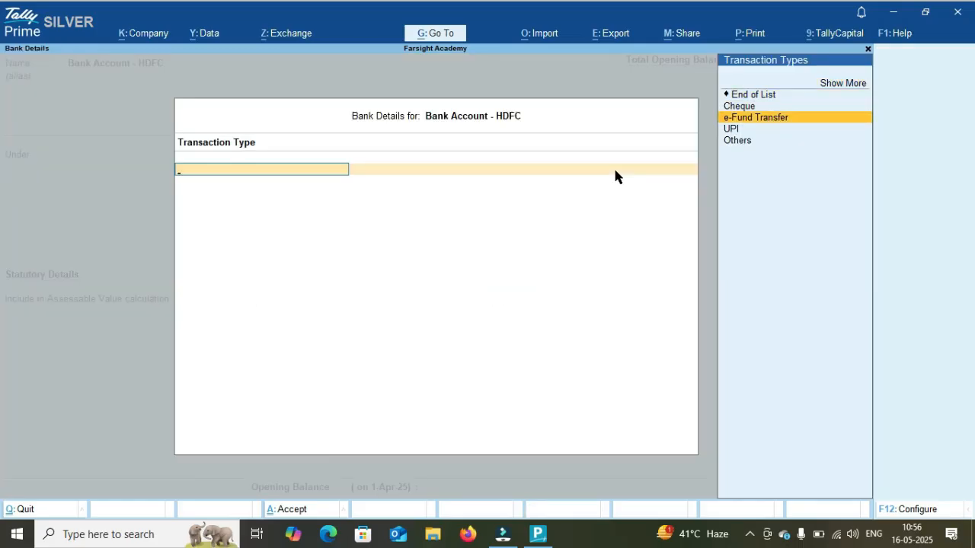
key(Return)
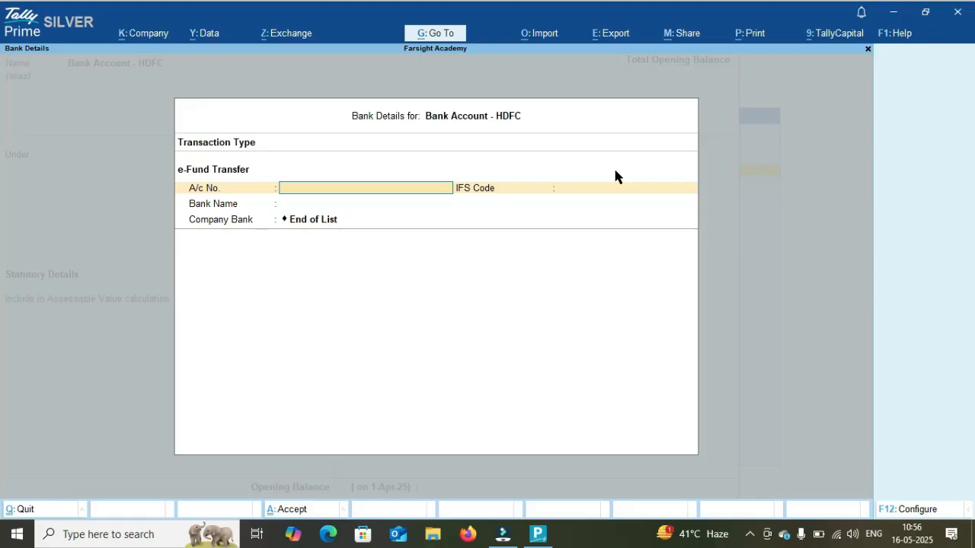
key(Escape)
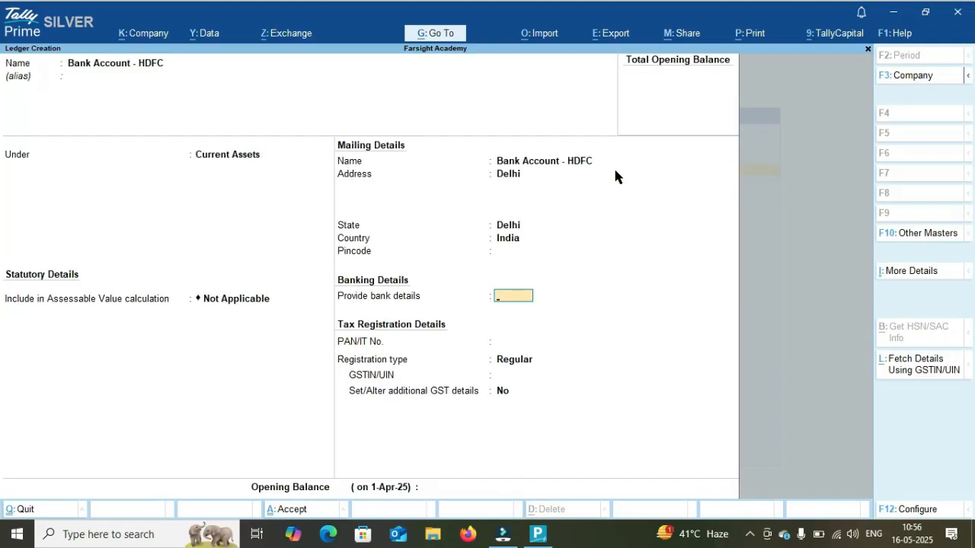
Save the Bank Account - HDFC ledger and return to the Gateway of Tally
key(ctrl+a)
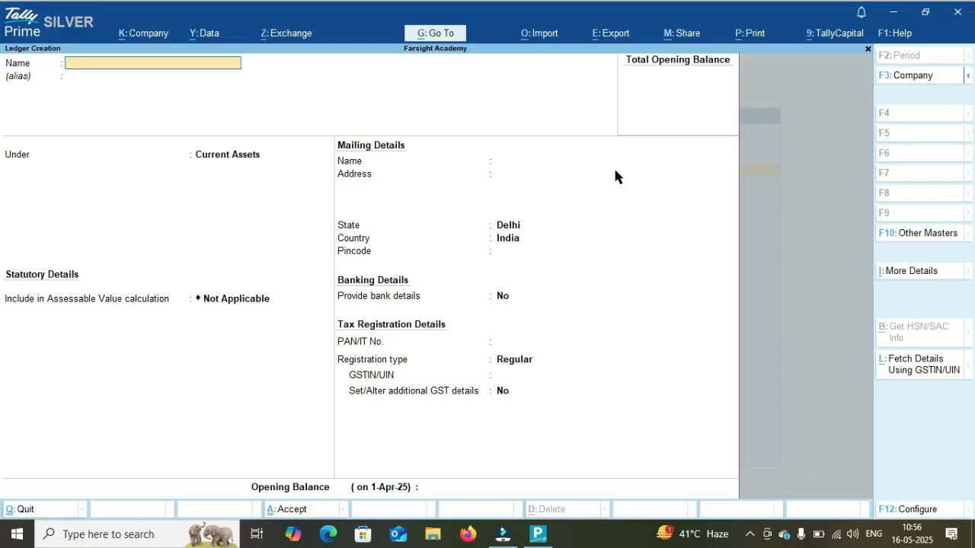
key(Escape)
key(Escape)
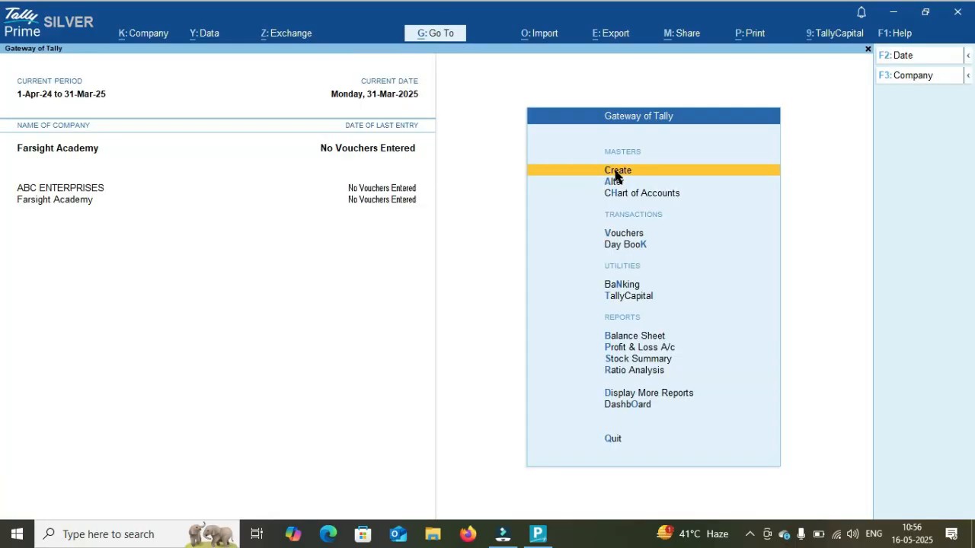
key(Escape)
key(Escape)
Open the additional reports from the Gateway of Tally
key(Down)
key(Down)
key(Down)
key(Down)
key(Down)
key(Down)
key(Down)
key(Down)
key(Down)
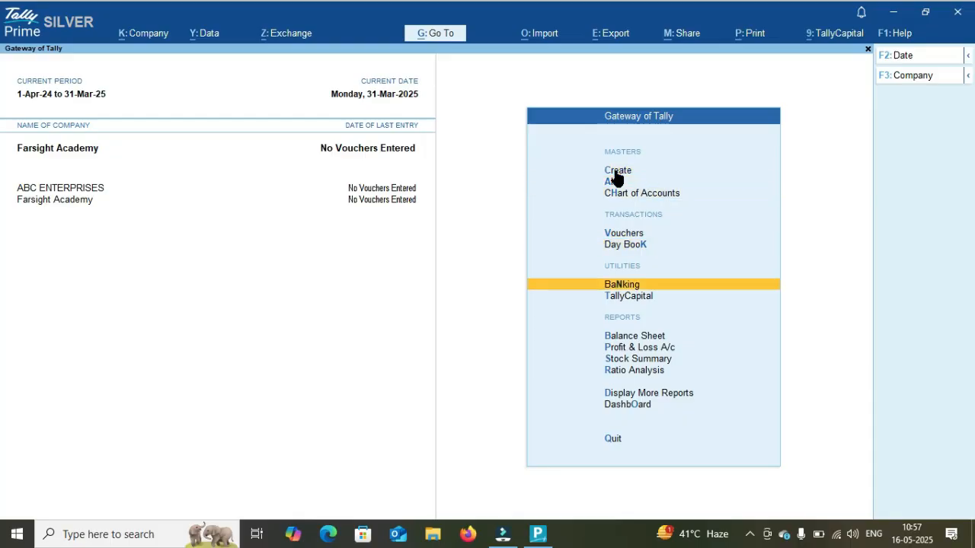
key(Down)
key(Down)
key(Down)
key(Up)
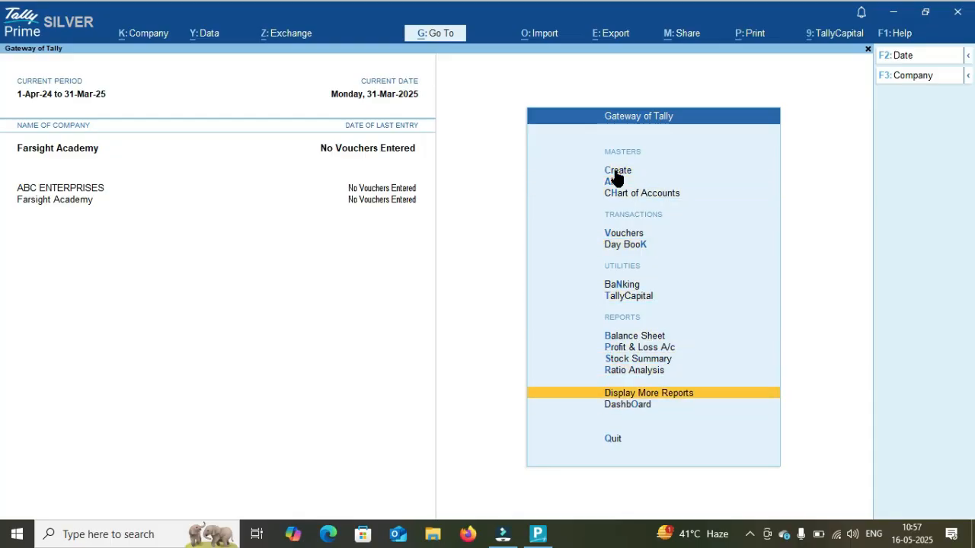
key(Return)
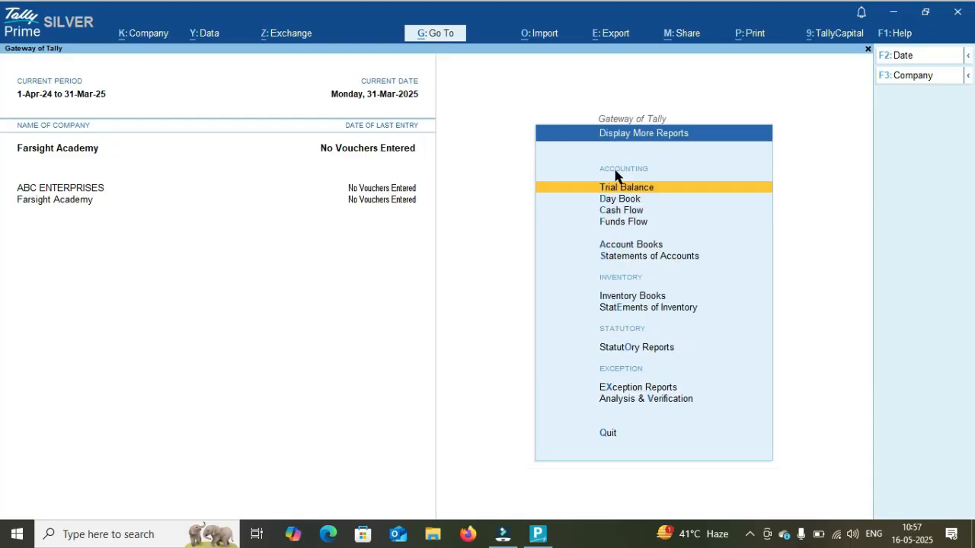
Open the account books among the accounting reports
key(Down)
key(Down)
key(Down)
key(Down)
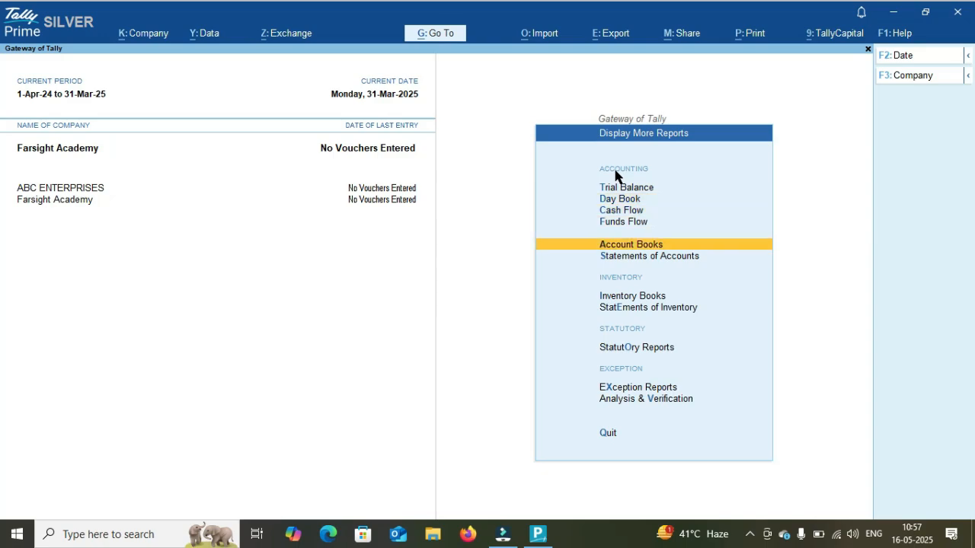
key(Down)
key(Down)
key(Down)
key(Up)
key(Up)
key(Up)
key(Return)
Bring up the list of ledgers in the account books and open the Bank Account - HDFC ledger
key(Down)
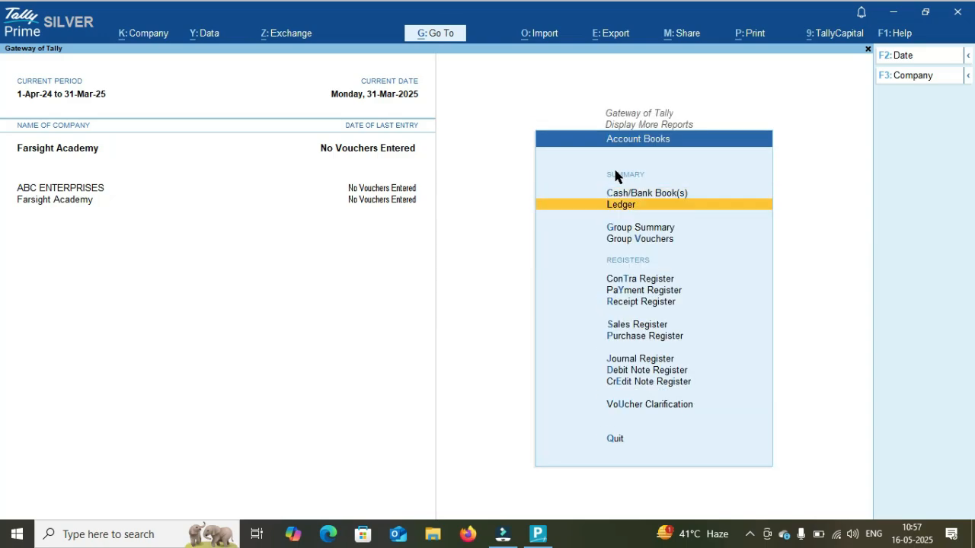
key(Return)
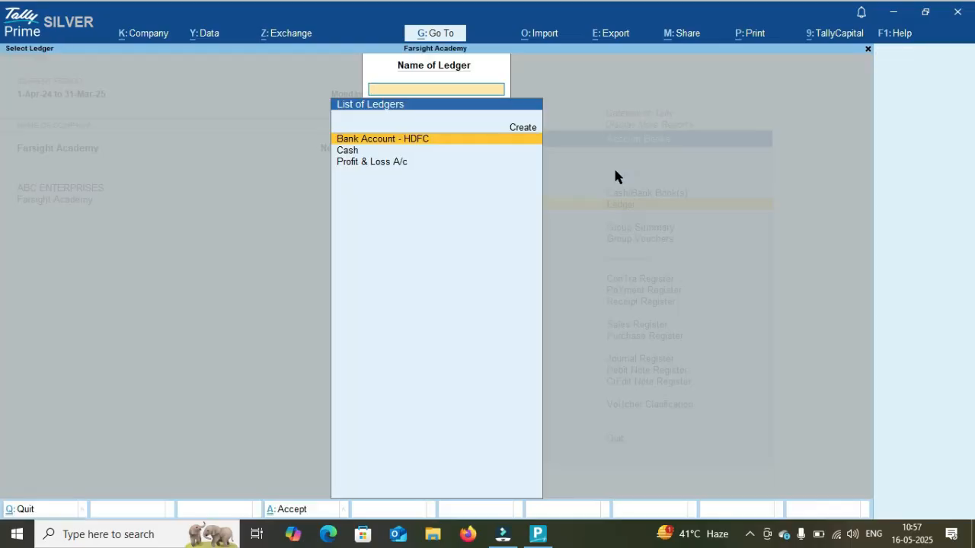
key(Down)
key(Up)
key(Return)
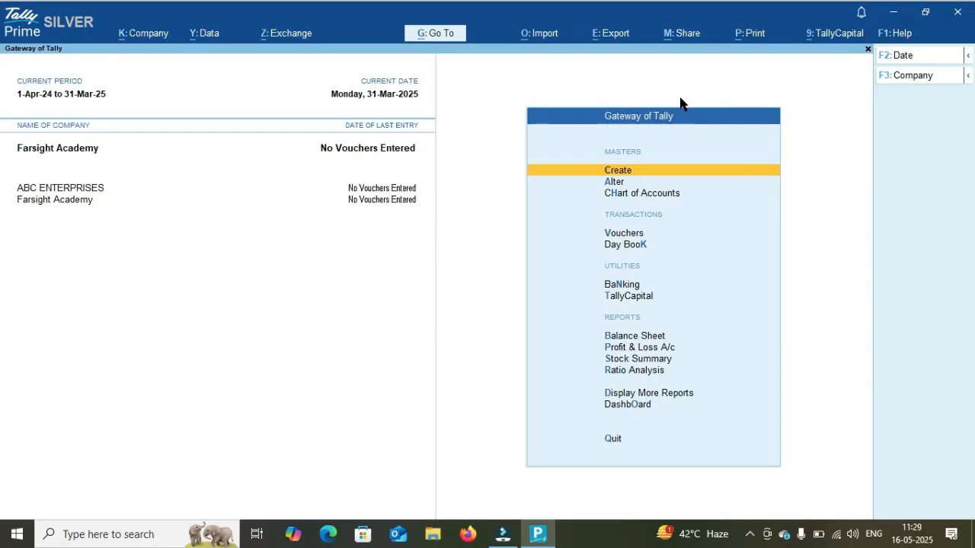
Create a ledger named Capital A/c under the Capital Account group and save it
key(Down)
key(Down)
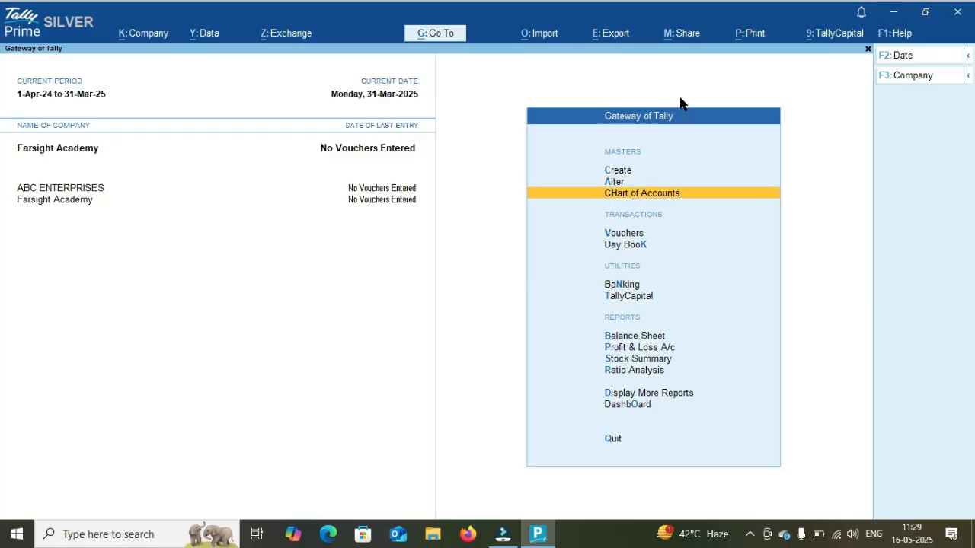
key(Up)
key(Up)
key(Return)
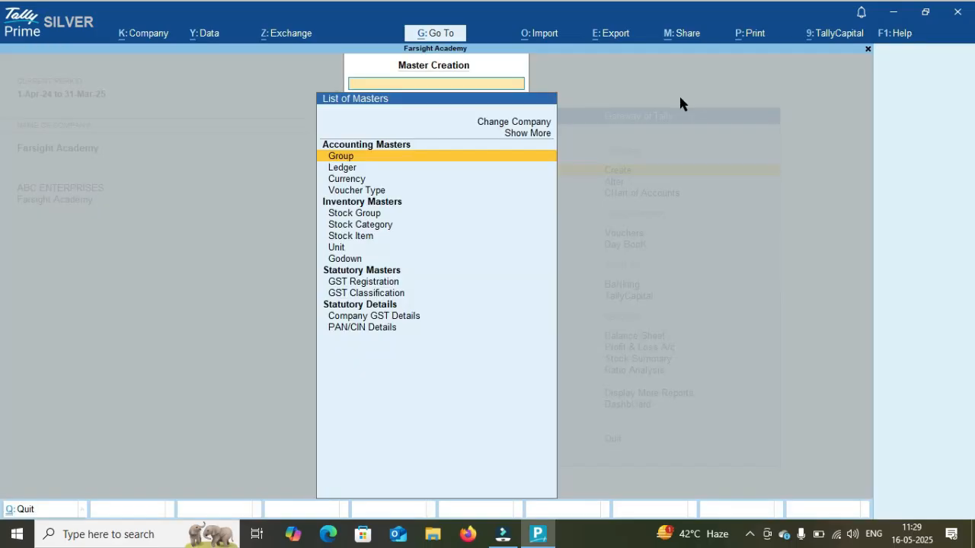
key(Down)
key(Return)
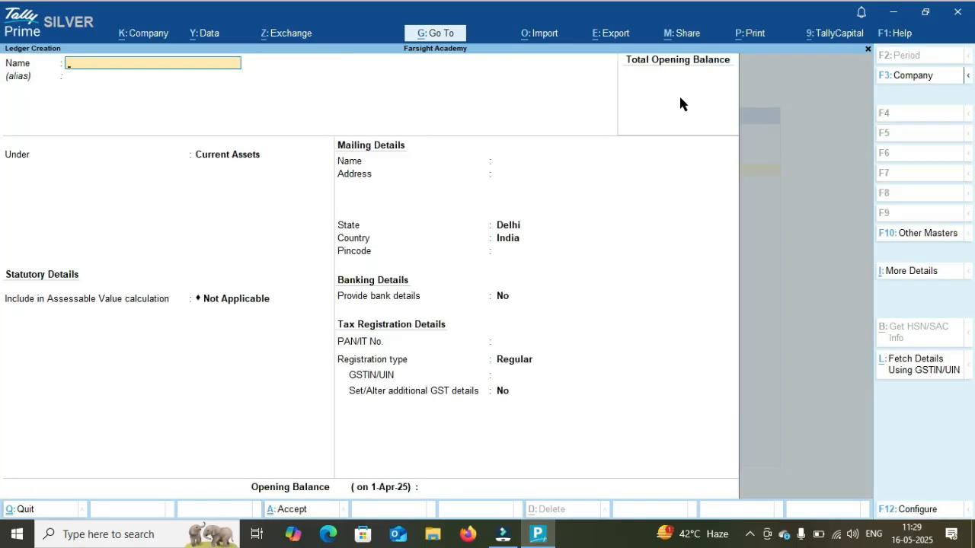
text(Capital a/c)
key(Return)
key(Return)
text(Cap)
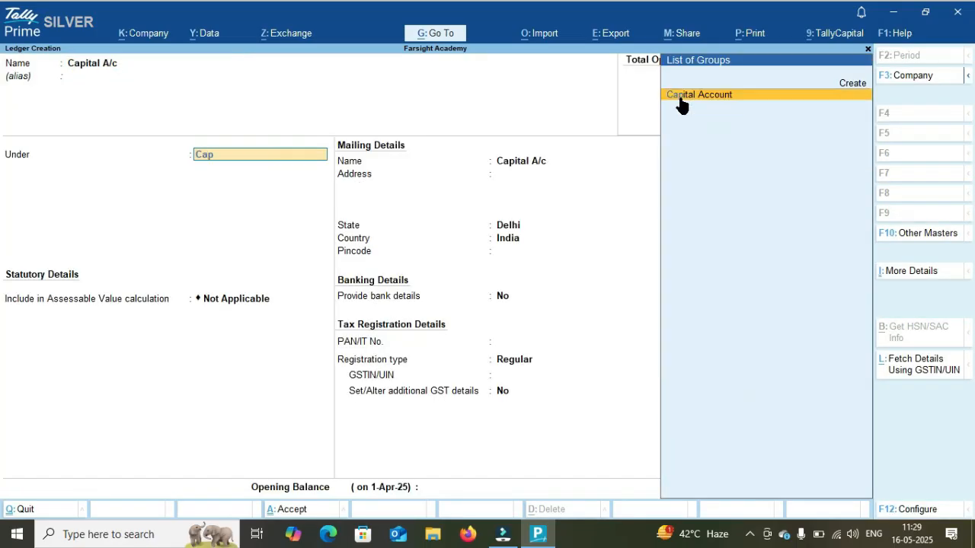
text(ital)
key(Return)
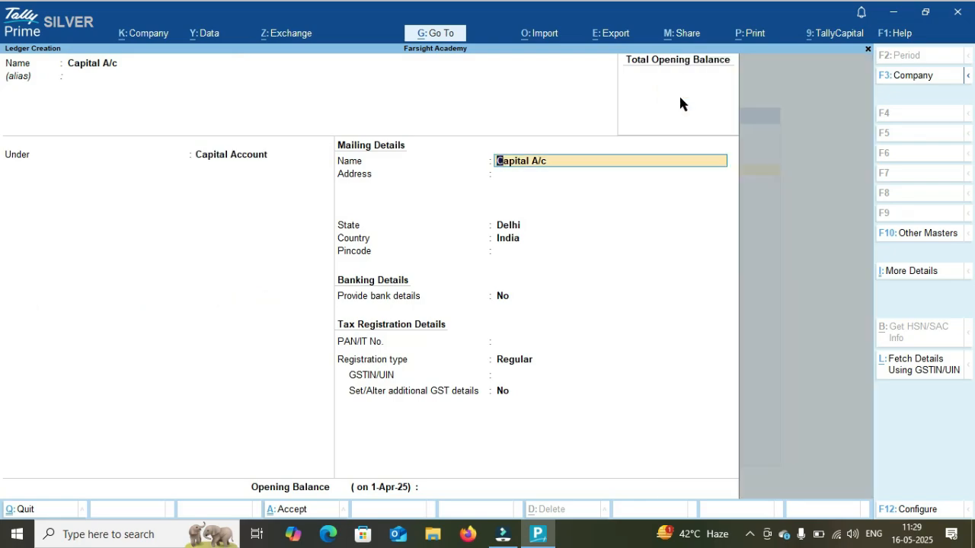
key(ctrl+a)
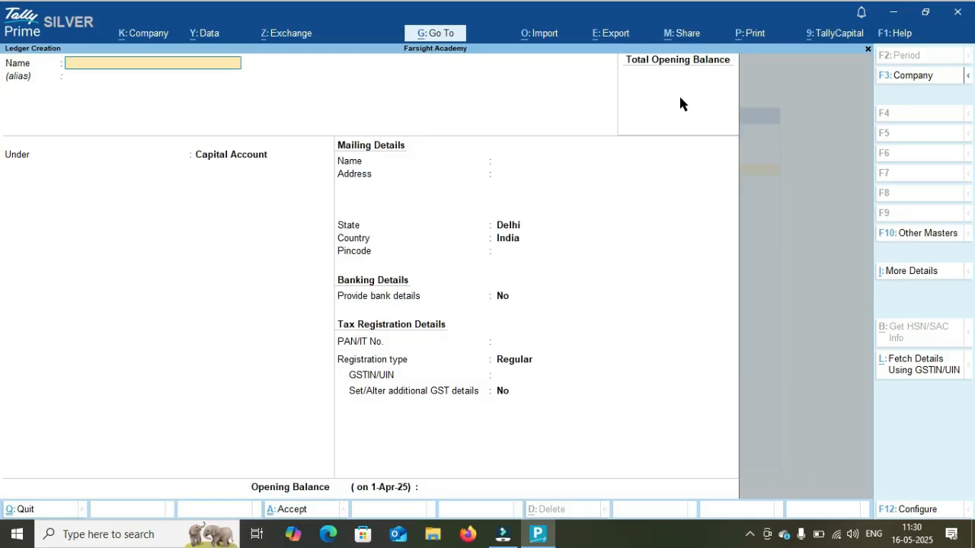
key(alt+Tab)
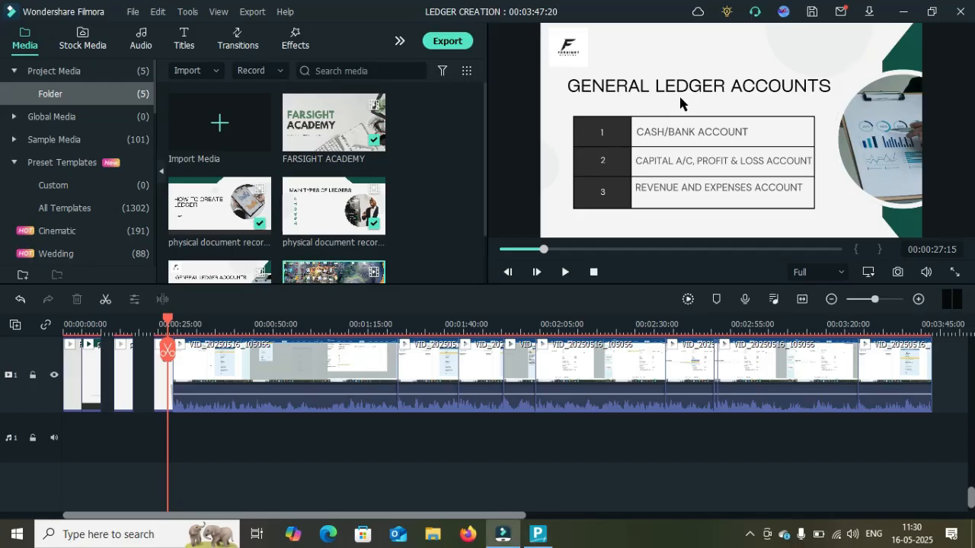
key(alt+Tab)
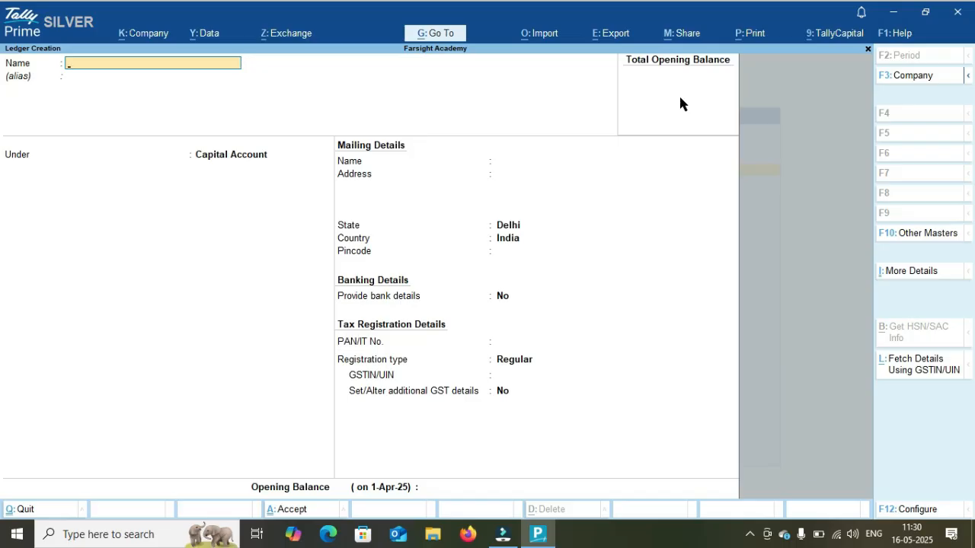
Create a ledger named Conveyance A/c under Indirect Expenses and save it with the ledger type Not Applicable
text(Conveyance A/c)
key(Return)
text(Indire)
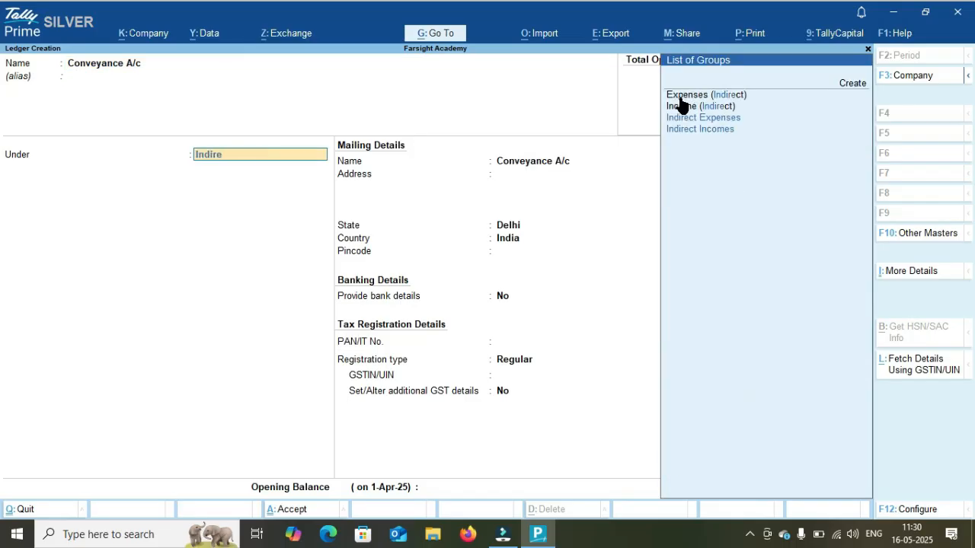
key(Return)
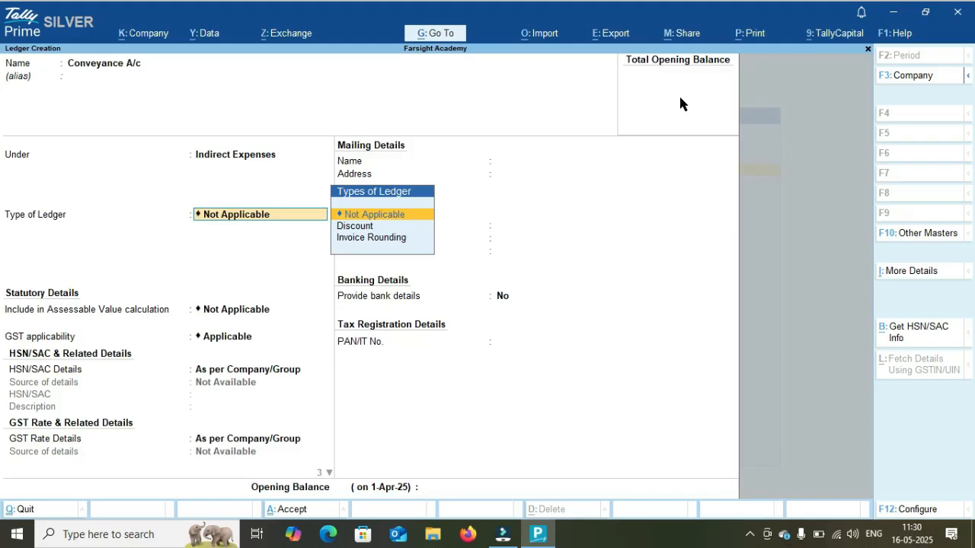
key(ctrl+a)
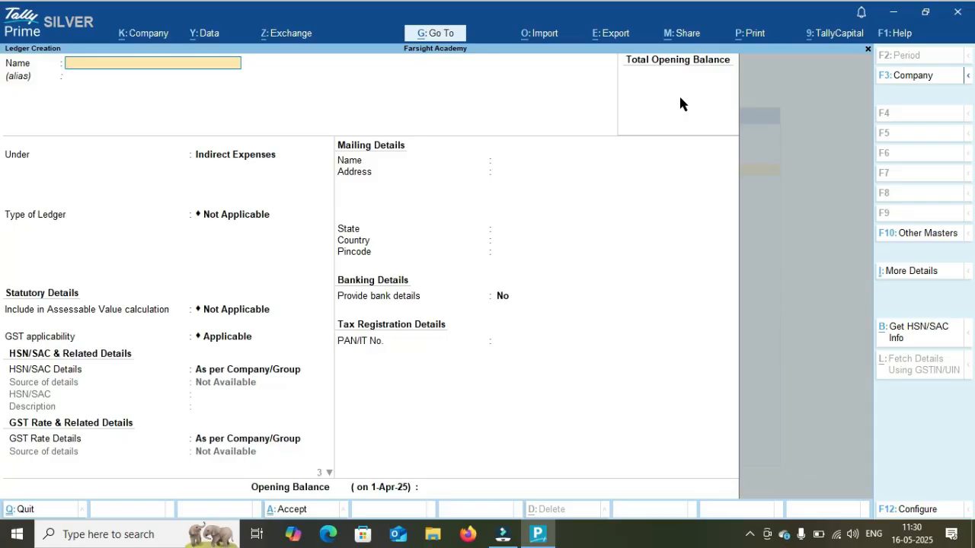
Create a ledger named Office Expenses, keeping it under Indirect Expenses with the ledger type Not Applicable, and save it
text(Office Expenses)
key(Return)
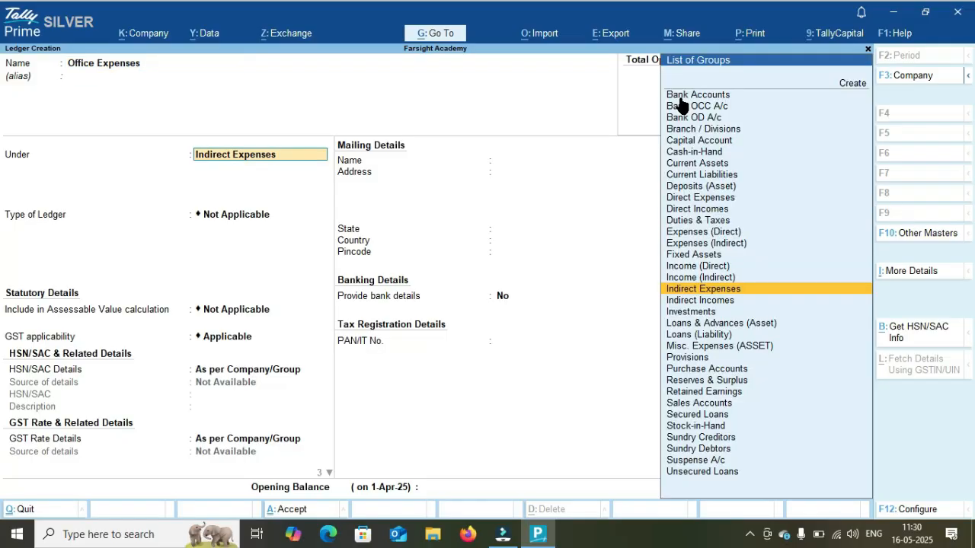
key(Return)
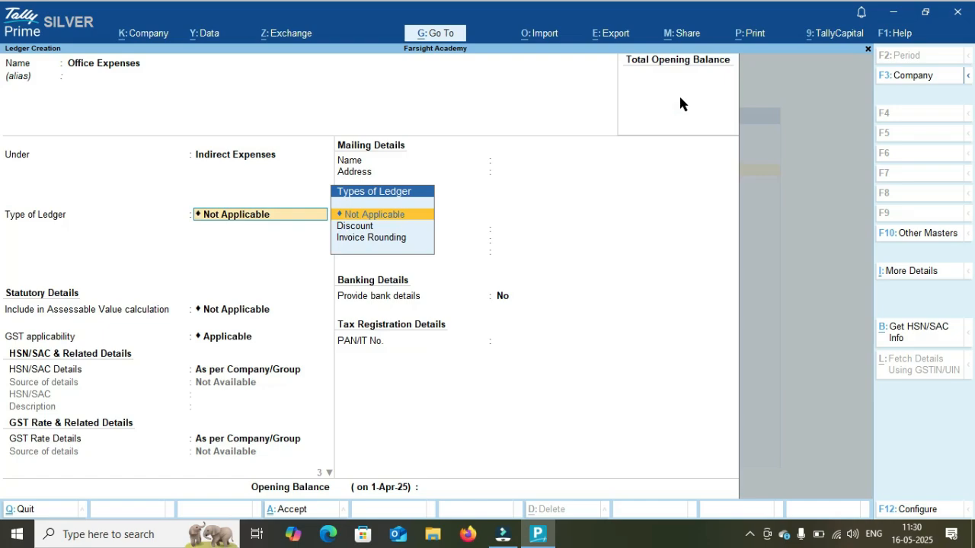
key(ctrl+a)
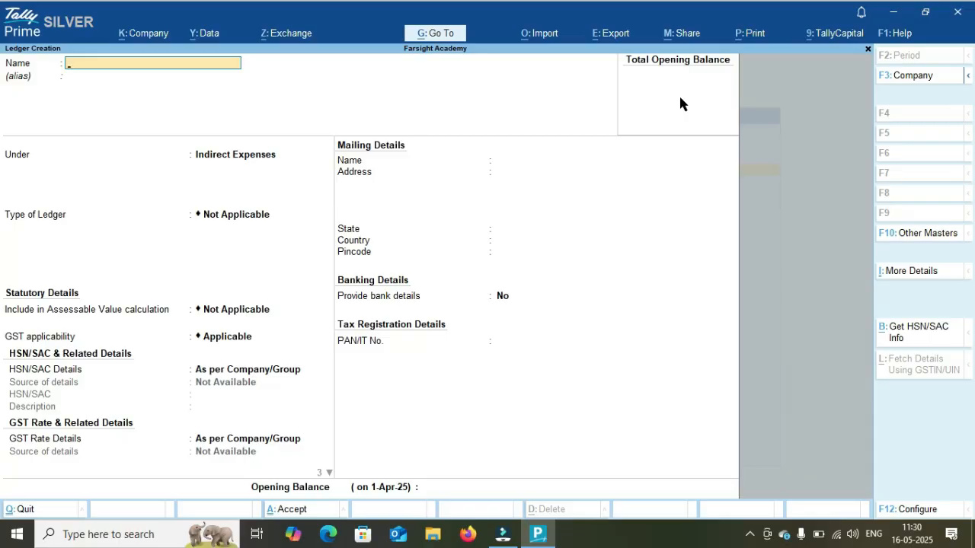
Create a ledger named Staff Welfare Expenses A/c, keep it under Indirect Expenses, and save it
text(Staff Welfare)
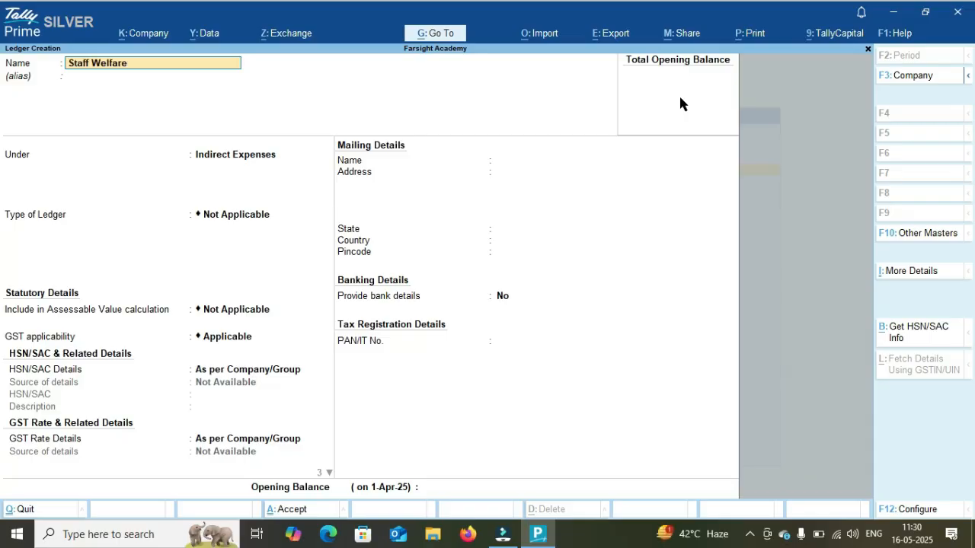
text( a)
text(xpenses)
text( a/c)
key(Return)
key(Return)
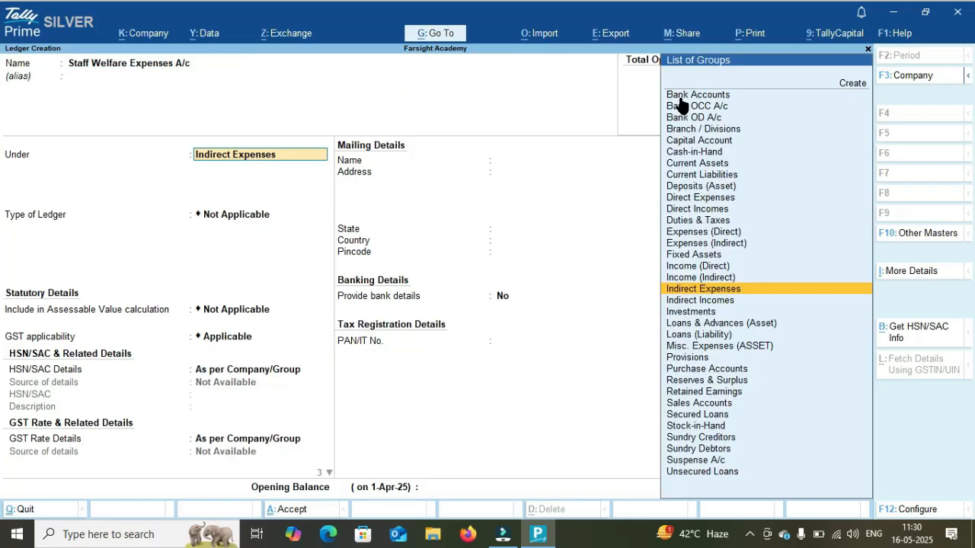
key(ctrl+a)
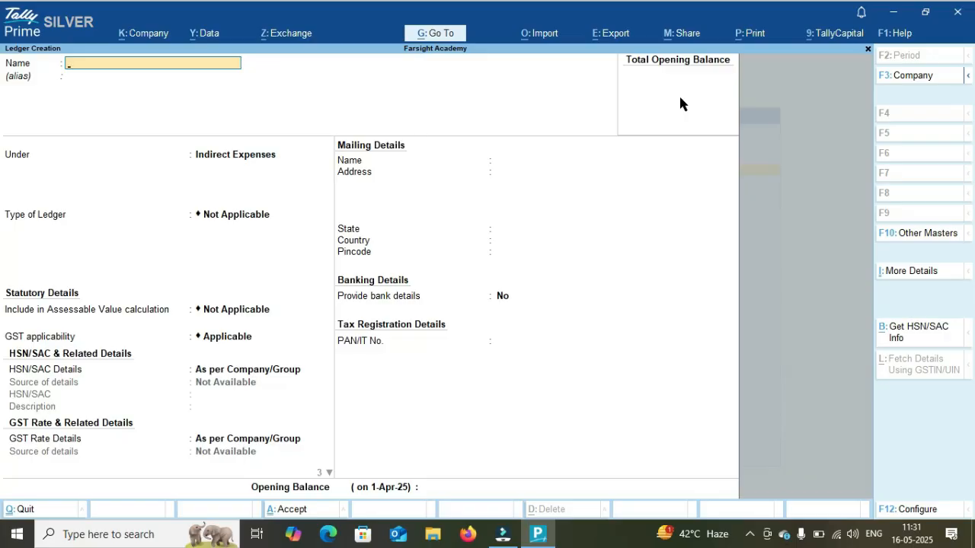
Create and save a ledger named Income From Interest under Indirect Incomes, and return to the Gateway of Tally
text(Income From Interest)
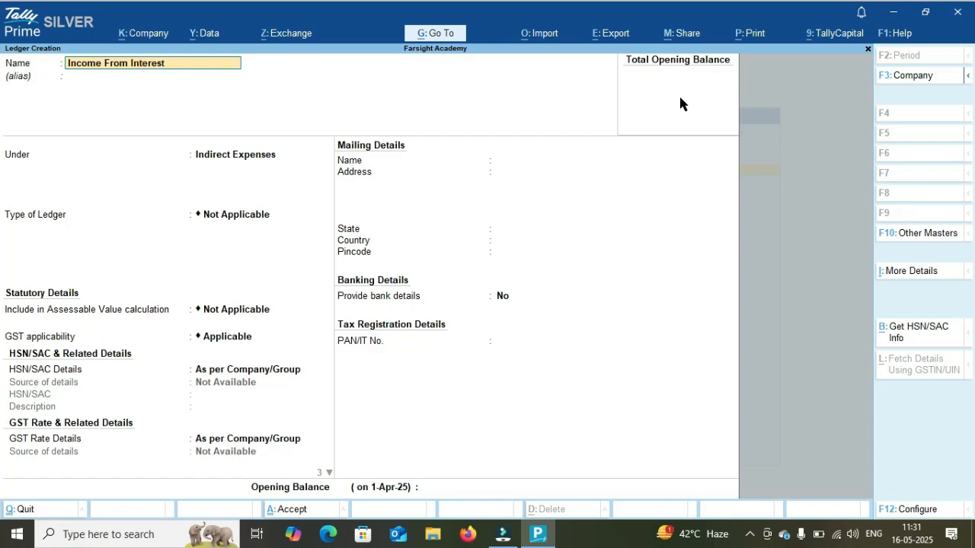
key(Return)
key(Return)
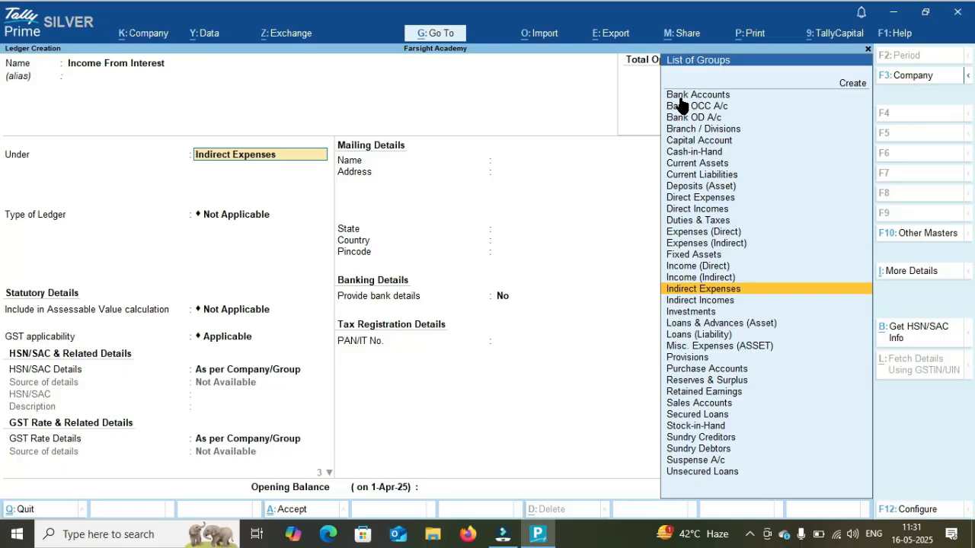
text(Indirec)
key(Down)
key(Down)
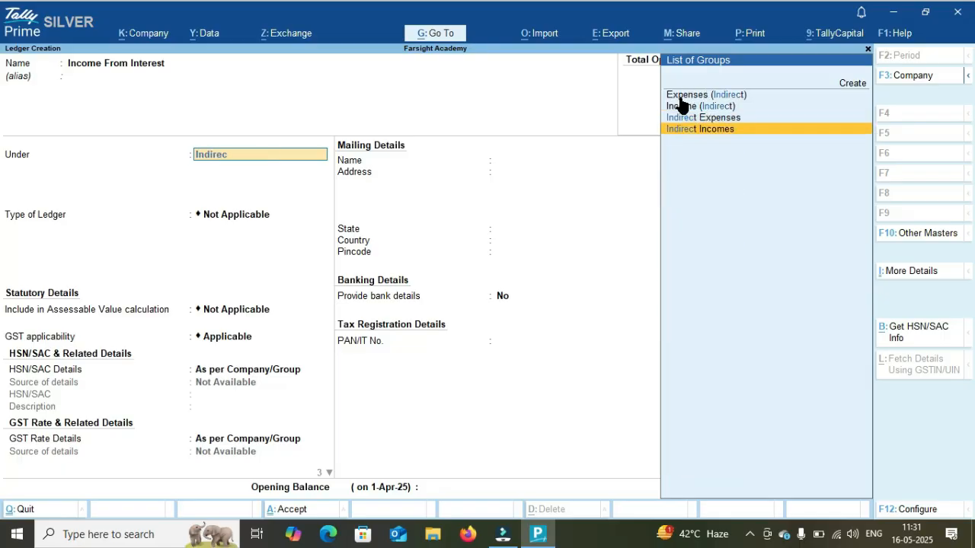
key(Return)
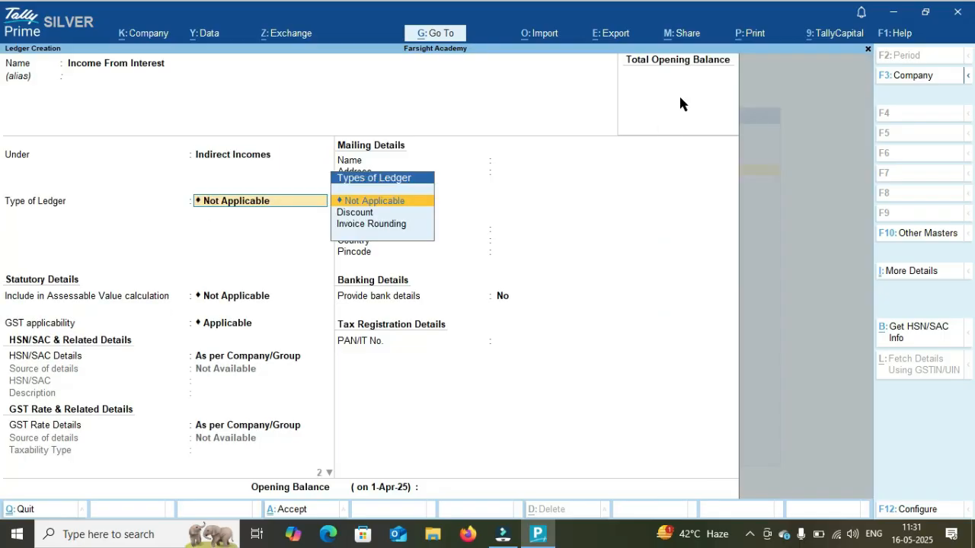
key(ctrl+a)
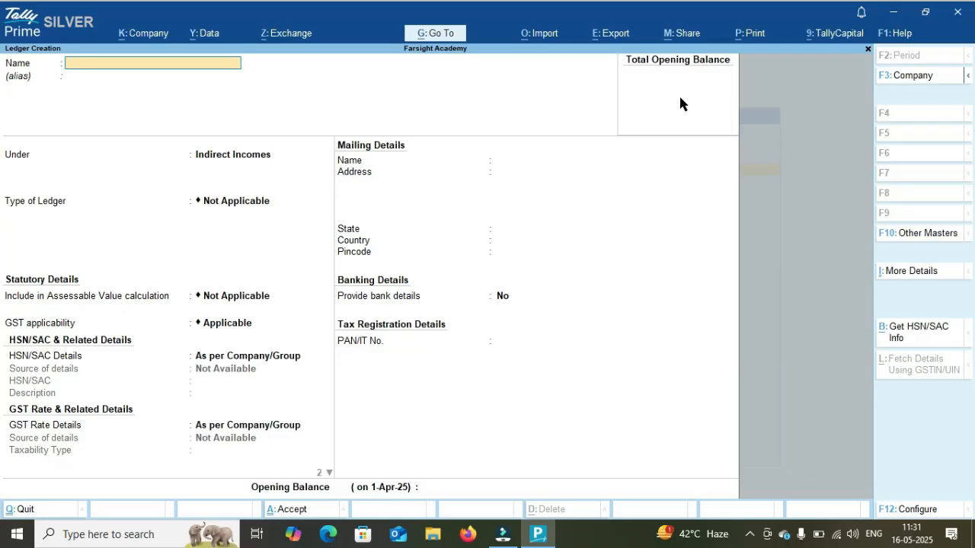
key(Escape)
key(Return)
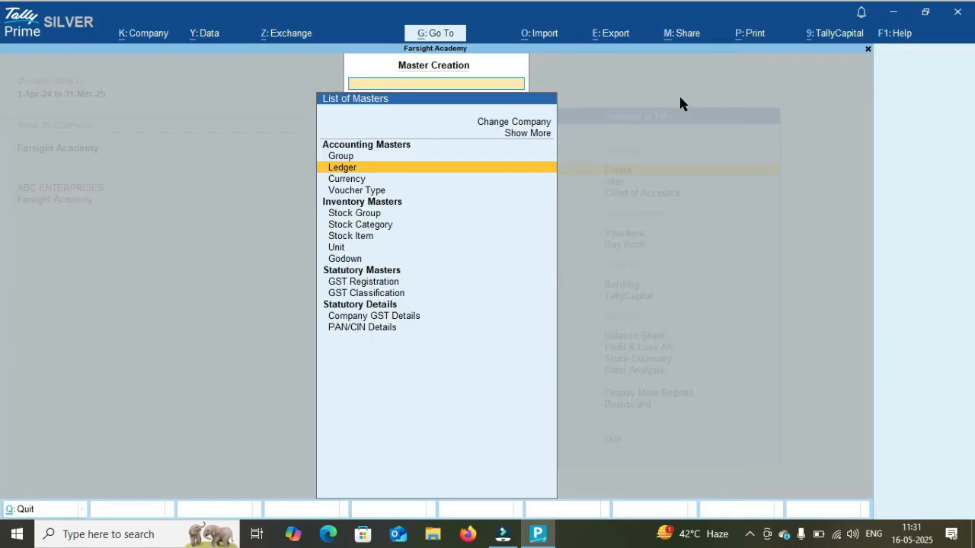
key(Escape)
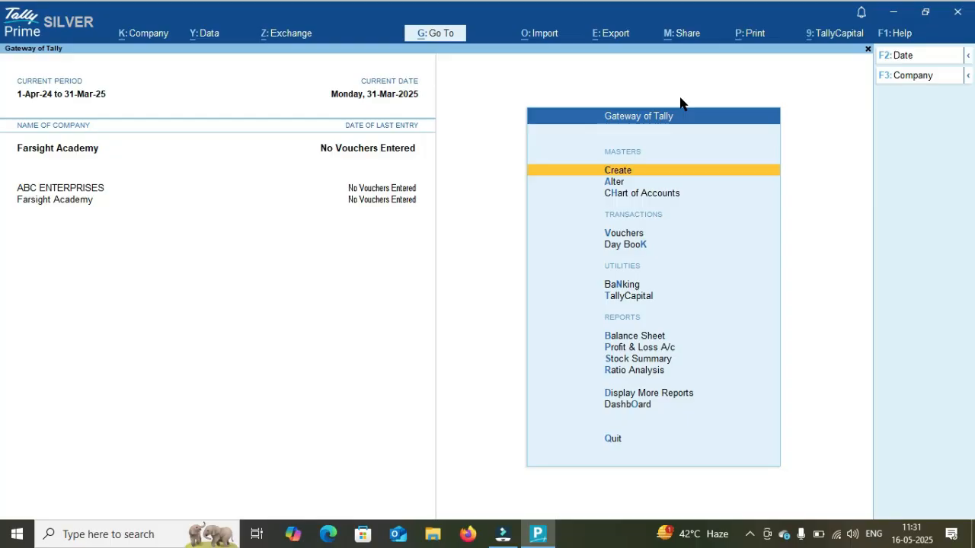
Open the additional reports again to check the newly created ledgers
key(Down)
key(Down)
key(Down)
key(Down)
key(Down)
key(Down)
key(Down)
key(Down)
key(Down)
key(Down)
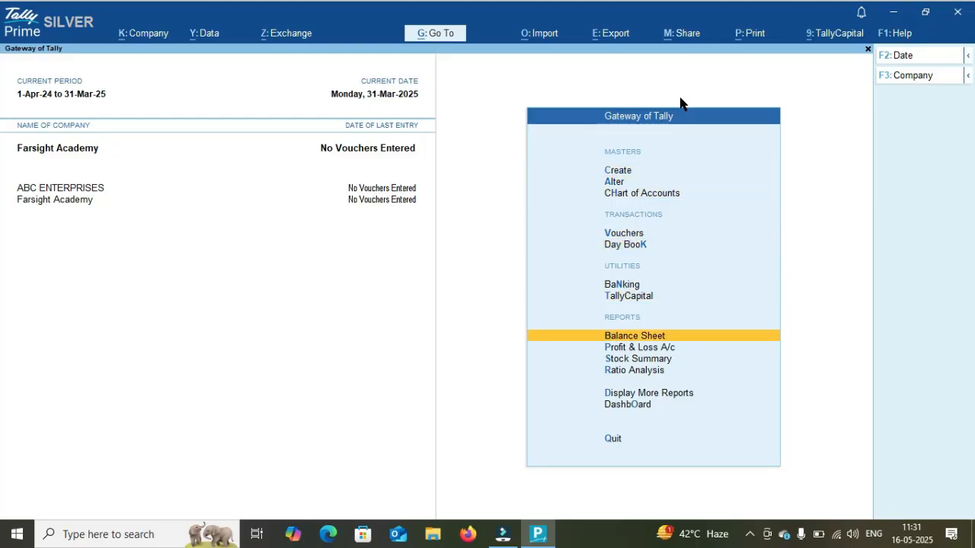
key(Down)
key(Down)
key(Up)
key(Return)
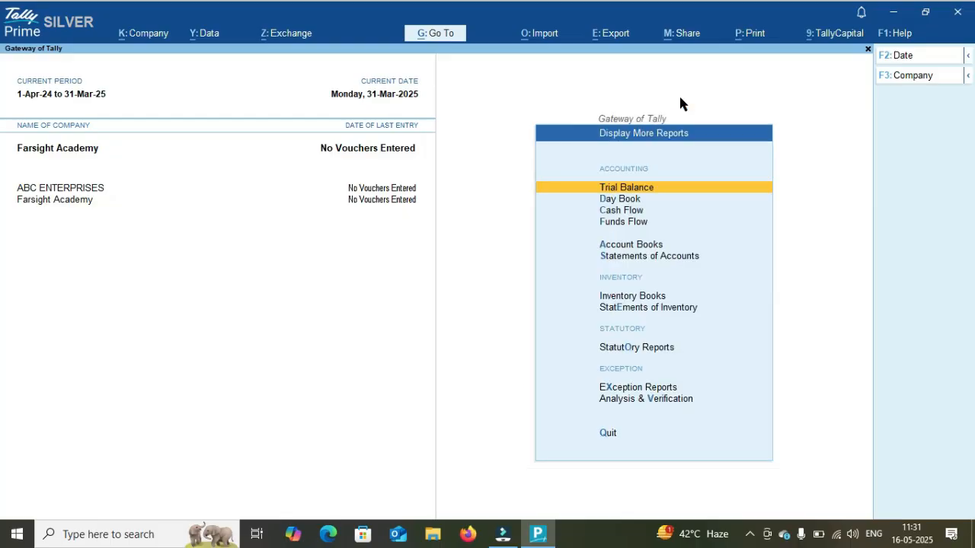
Bring up the list of ledgers in the account books to review all the created ledgers
key(Down)
key(Down)
key(Down)
key(Down)
key(Return)
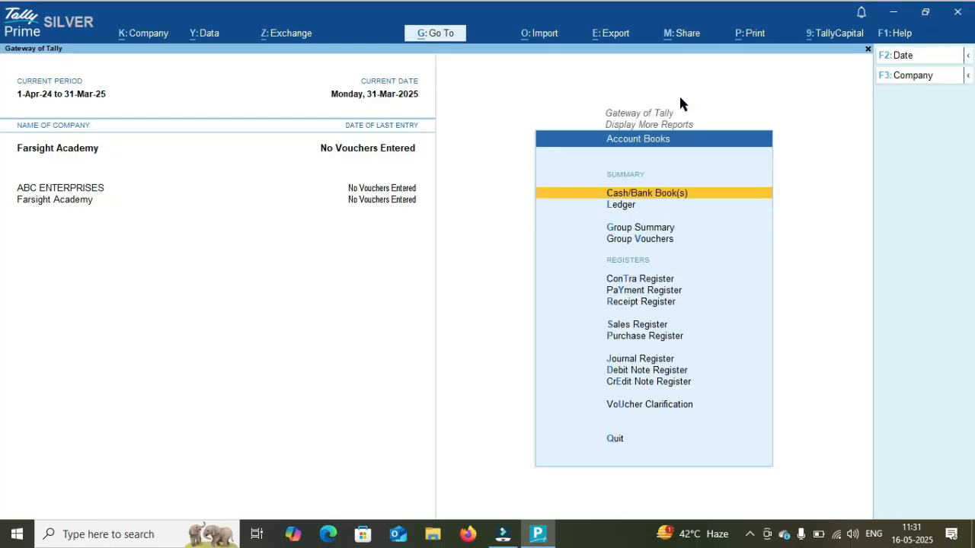
key(Down)
key(Return)
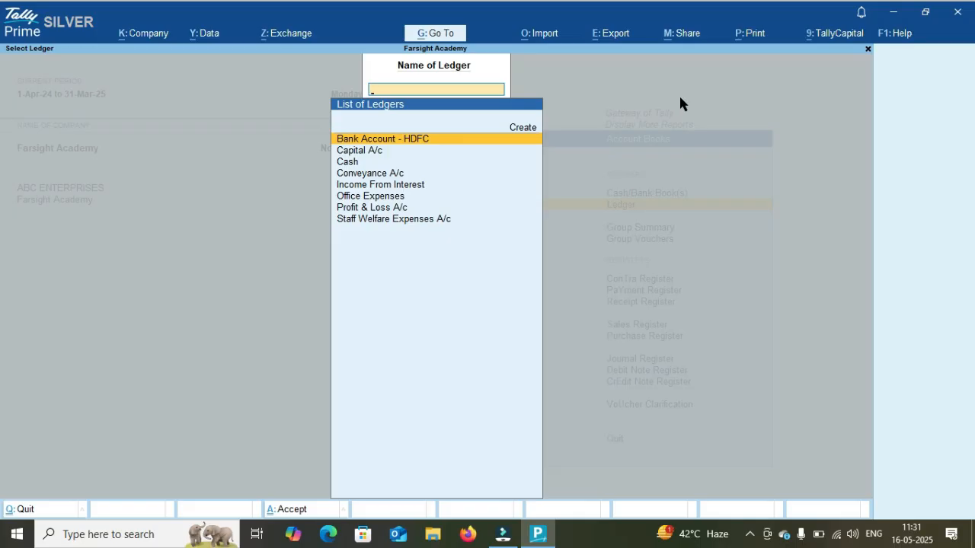
Go through the list of ledgers from Bank Account - HDFC to Staff Welfare Expenses A/c to check the created ledgers
key(Down)
key(Up)
key(Down)
key(Down)
key(Up)
key(Down)
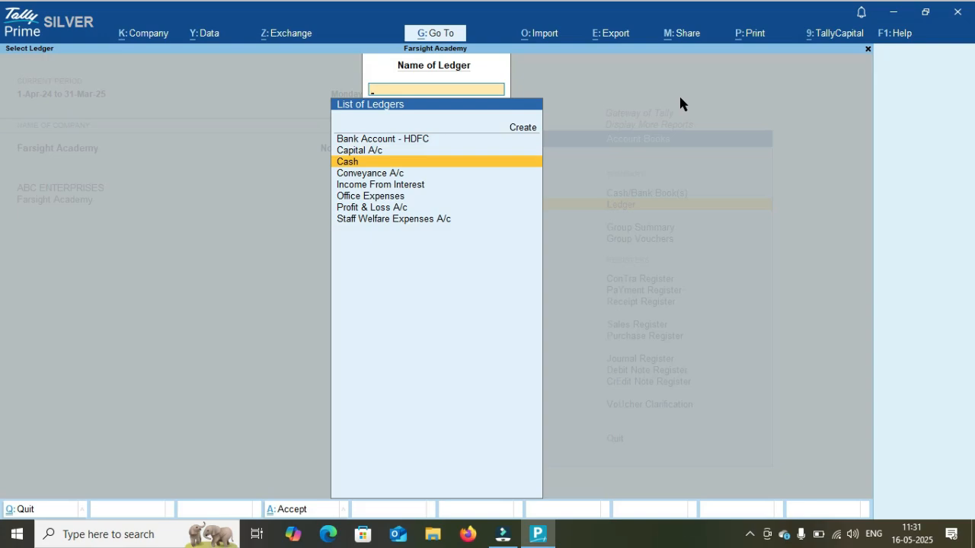
key(Down)
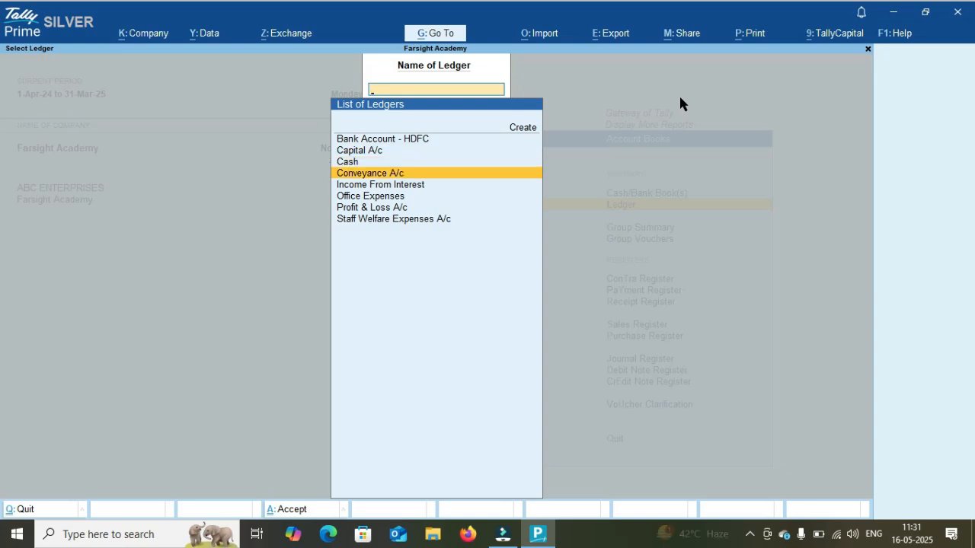
key(Down)
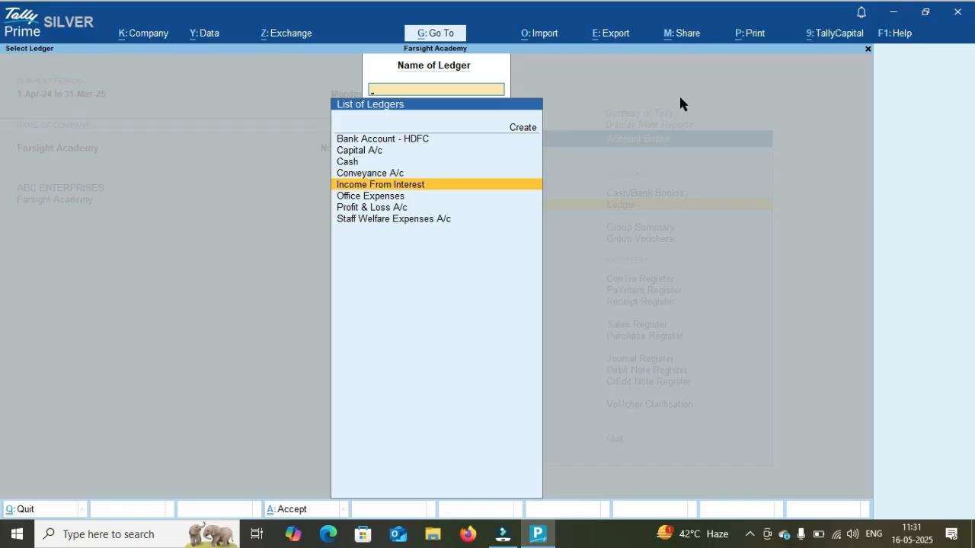
key(Down)
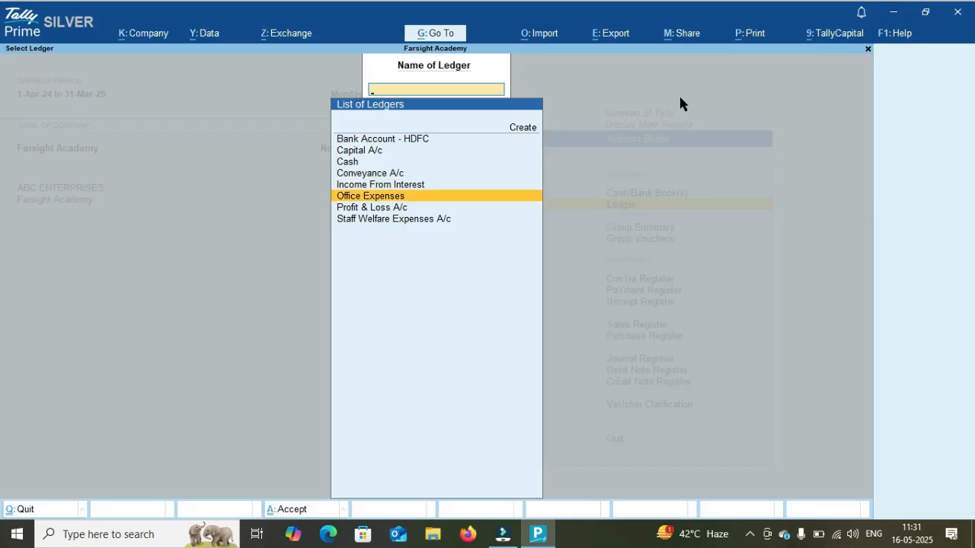
key(Down)
key(Down)
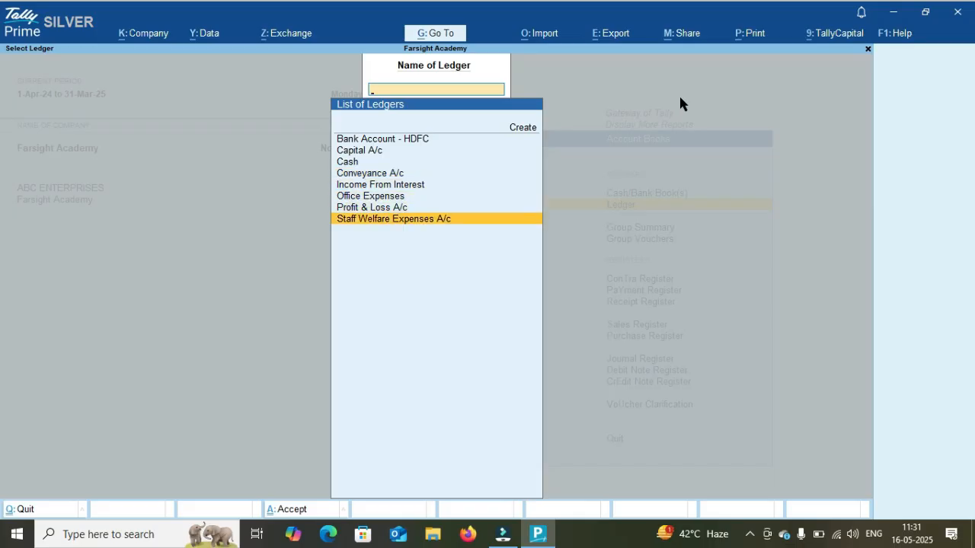
Open the ledger vouchers of Conveyance A/c from the list of ledgers
key(Up)
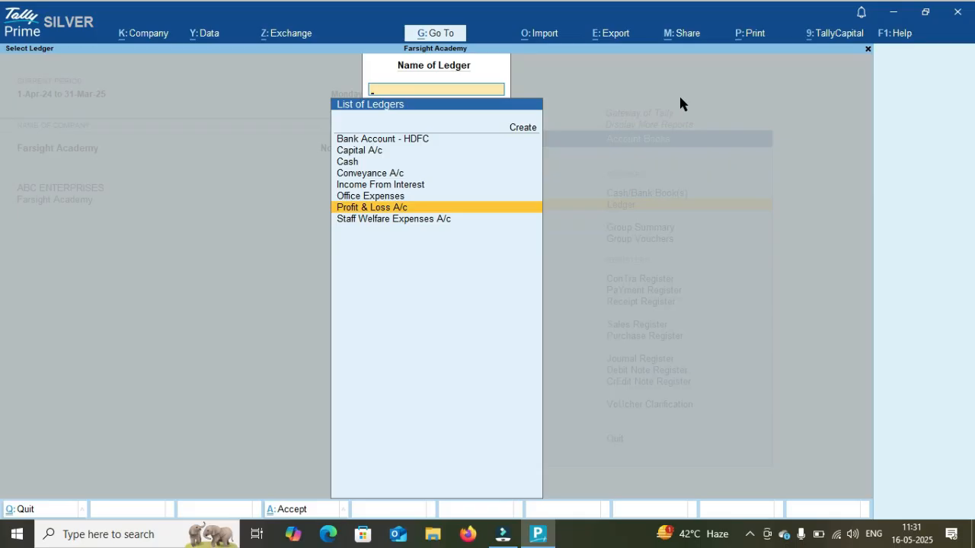
key(Down)
key(Up)
key(Up)
key(Up)
key(Up)
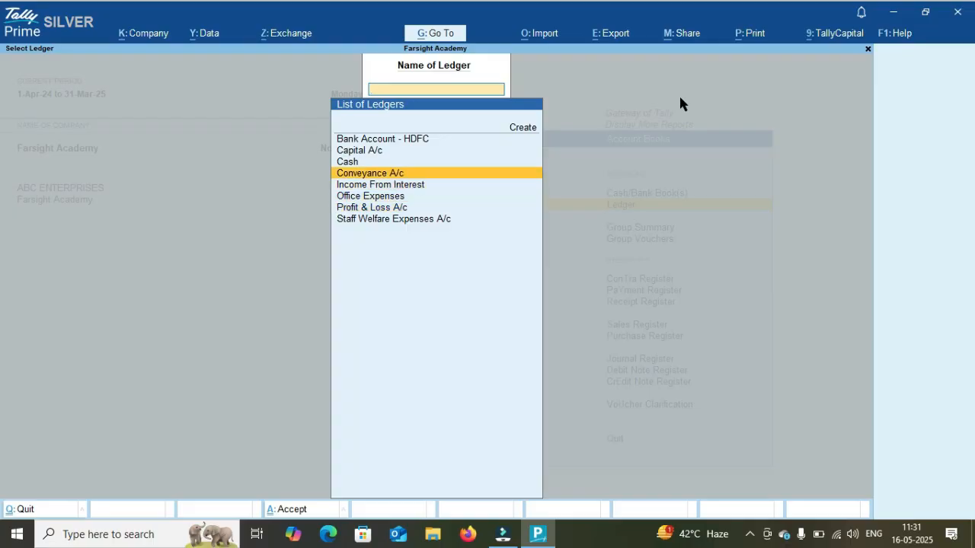
key(Return)
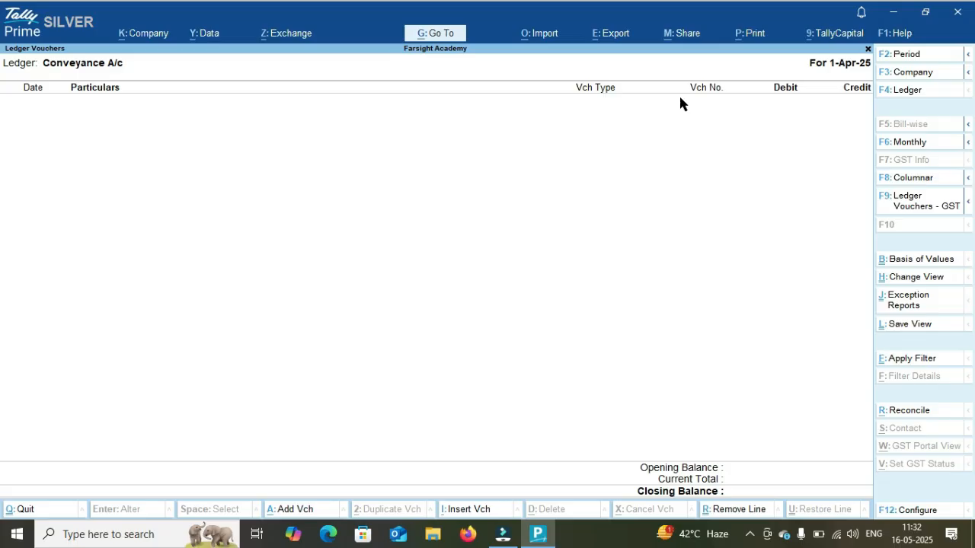
Switch the ledger vouchers report to Staff Welfare Expenses A/c
key(F4)
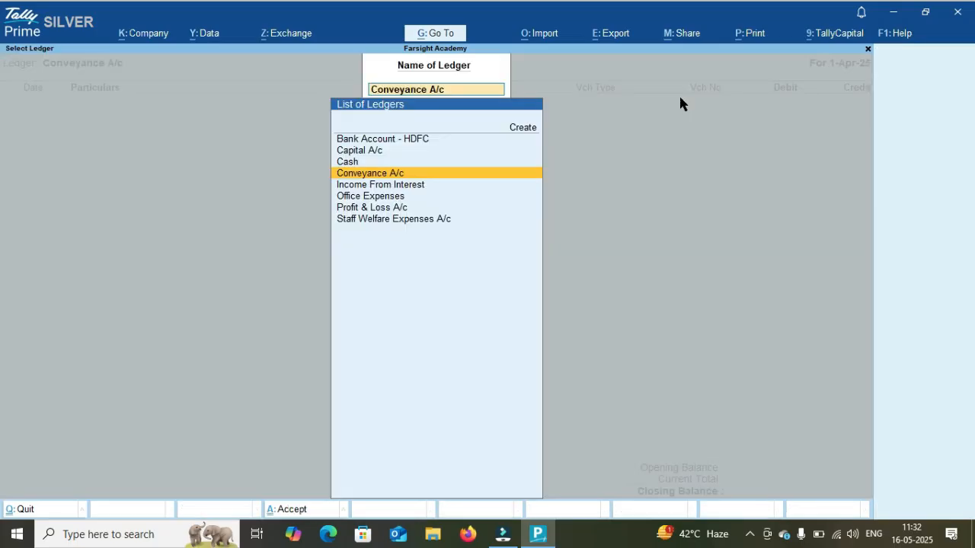
key(Up)
key(Up)
key(Down)
key(Down)
key(Down)
key(Down)
key(Down)
key(Down)
key(Return)
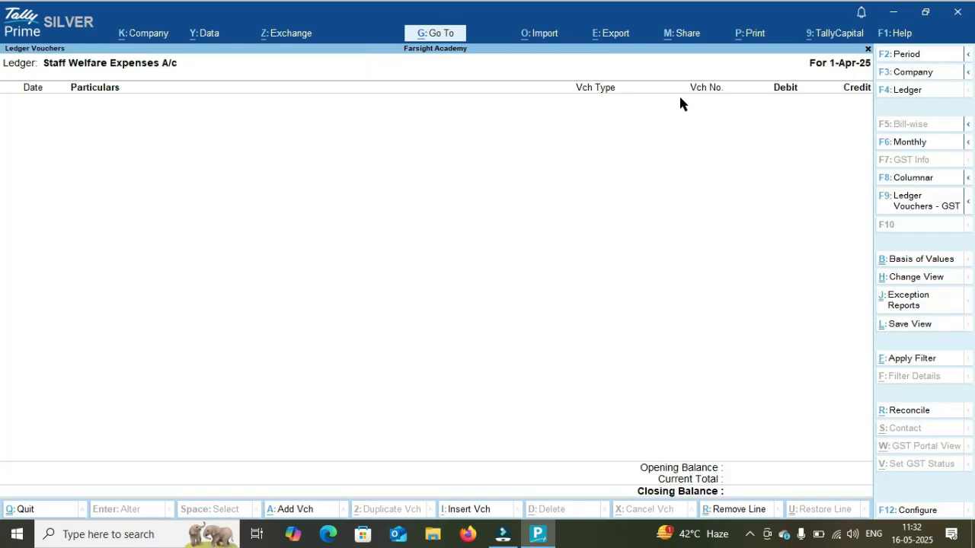
Switch the report from Staff Welfare Expenses A/c back to the Conveyance A/c ledger
key(F4)
key(Up)
key(Up)
key(Up)
key(Up)
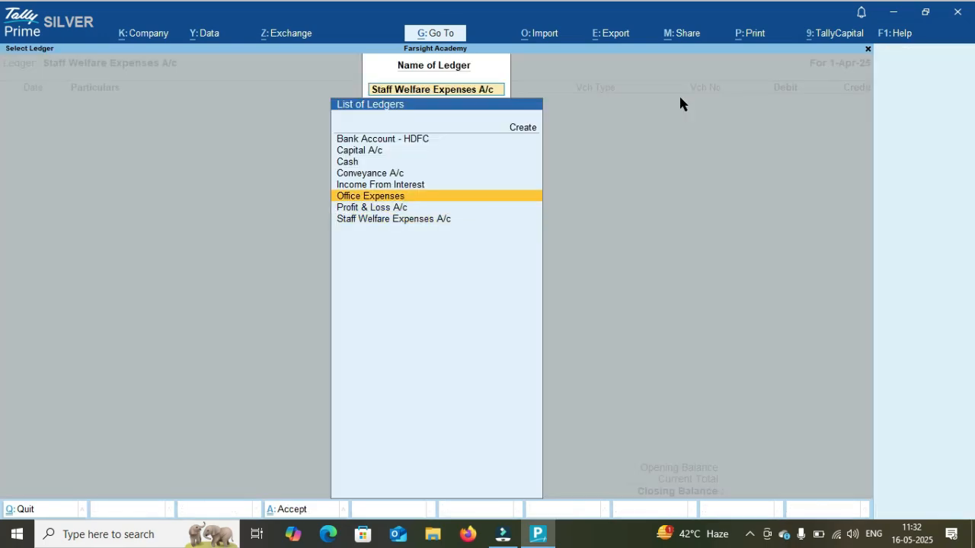
key(Return)
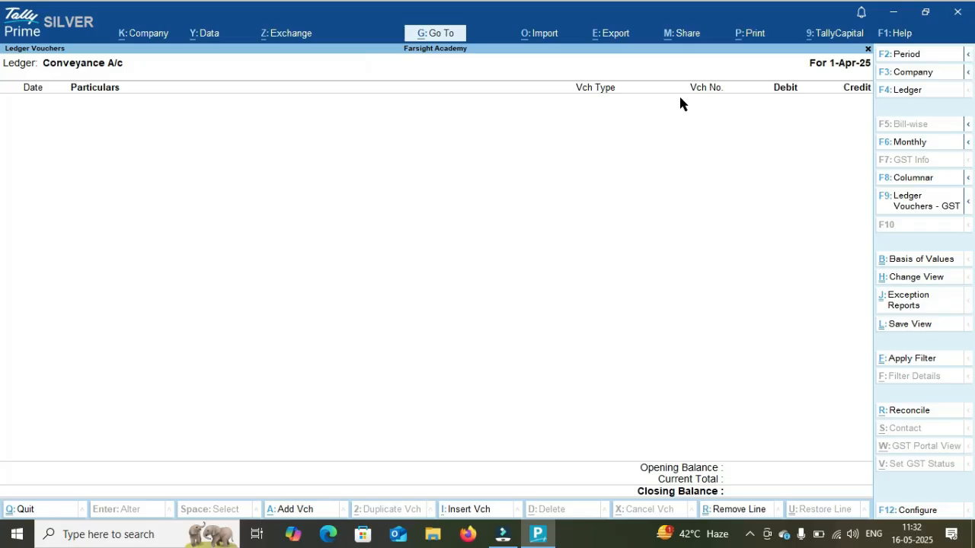
View the ledger vouchers of Capital A/c and bring up the ledger selection again
key(F4)
key(Up)
key(Up)
key(Return)
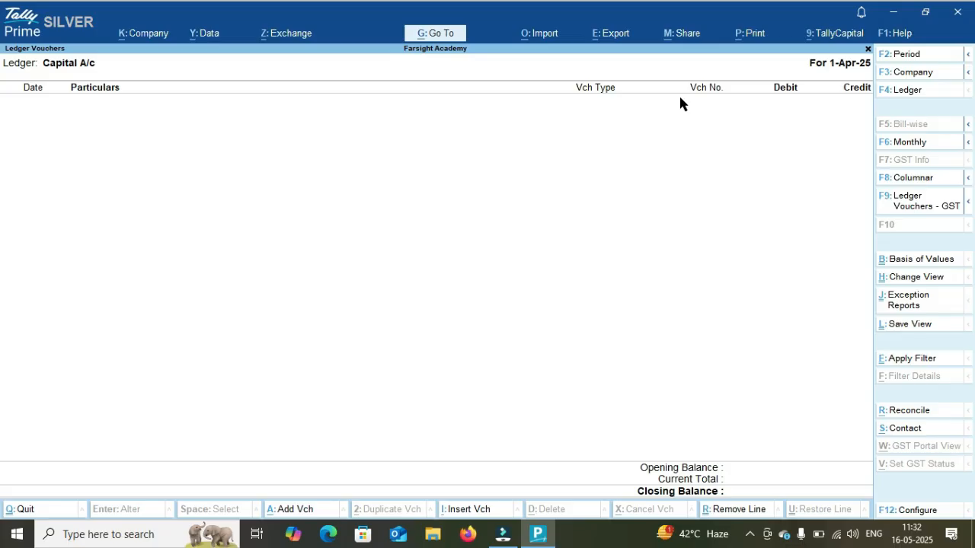
key(F4)
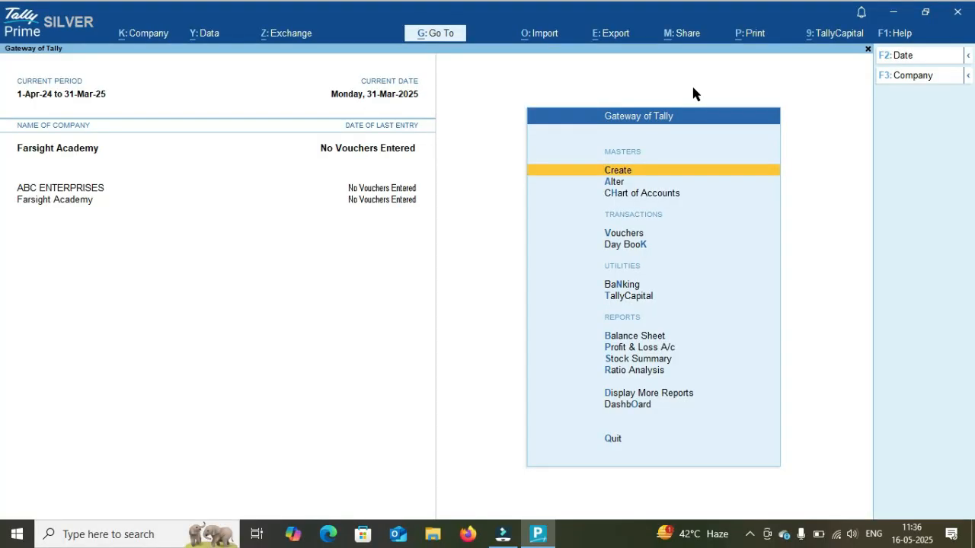
key(Down)
key(Down)
key(Down)
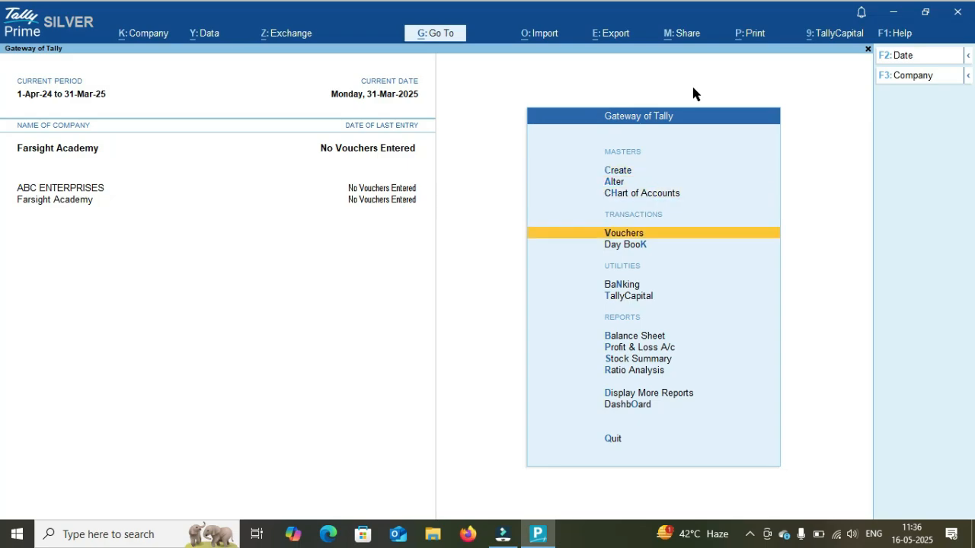
key(Up)
key(Up)
key(Up)
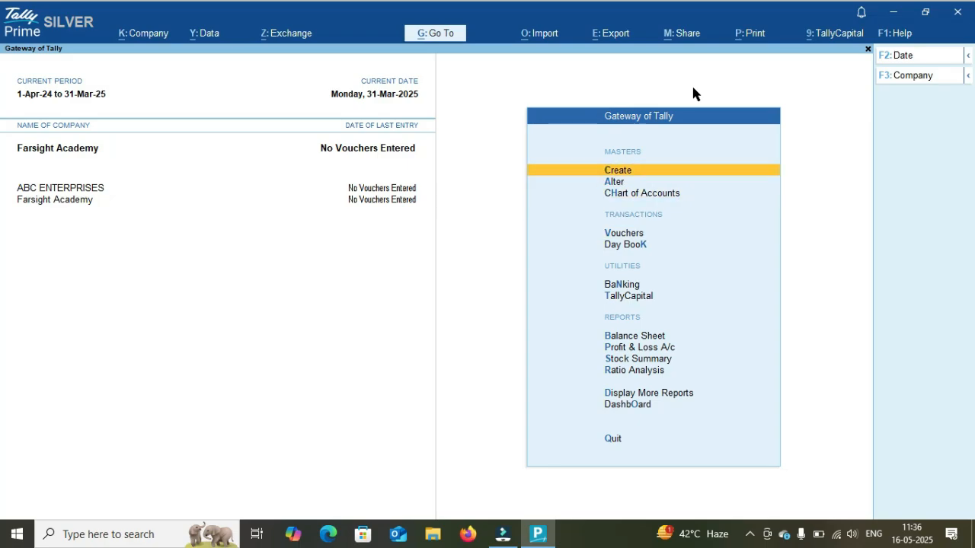
Create a ledger named Sales A/c under the Sales Accounts group and save it
key(Return)
key(Down)
key(Return)
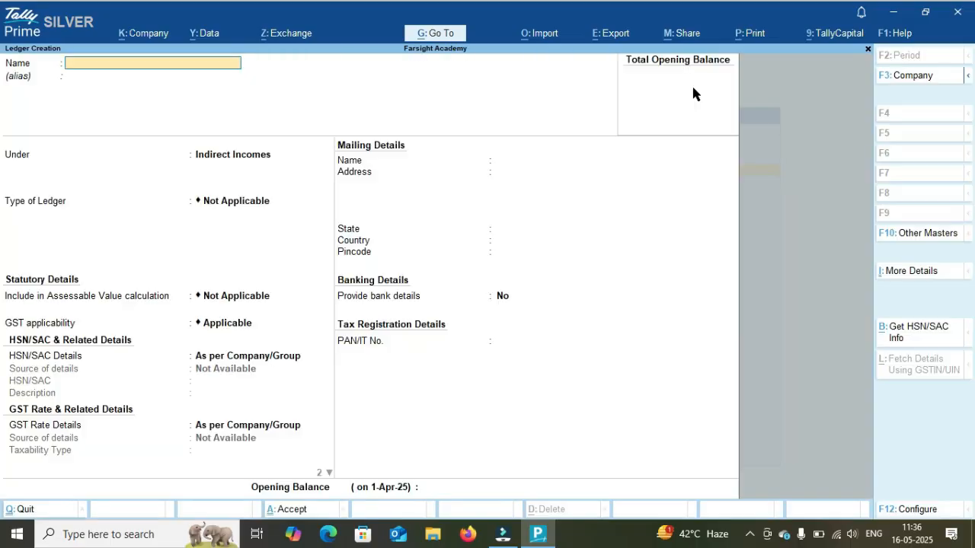
text(Sales A/c)
key(Return)
text(Sale)
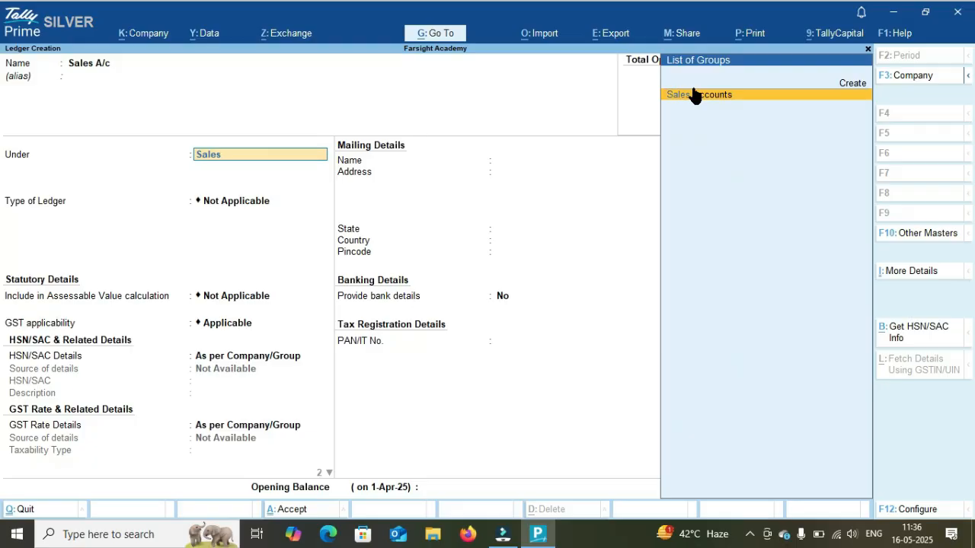
text(s)
click(693, 94)
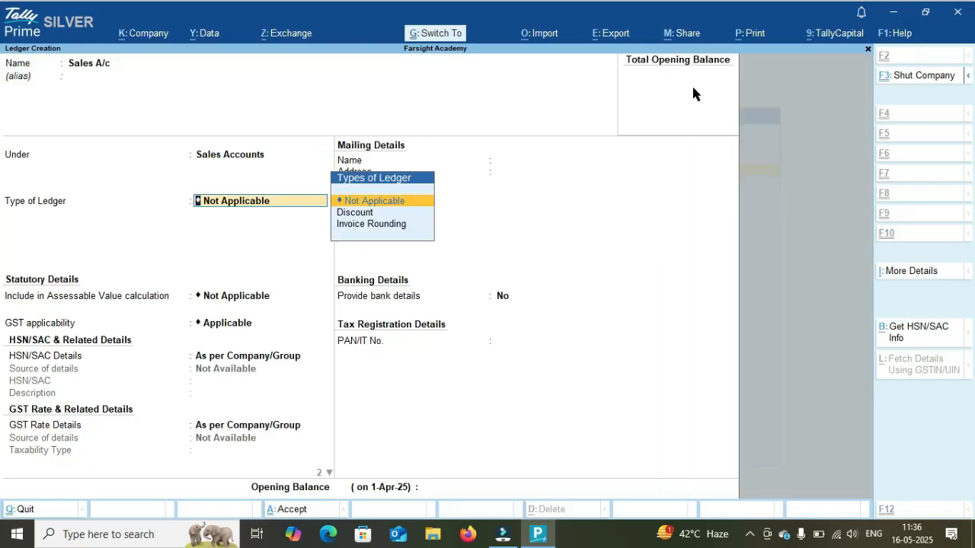
key(ctrl+a)
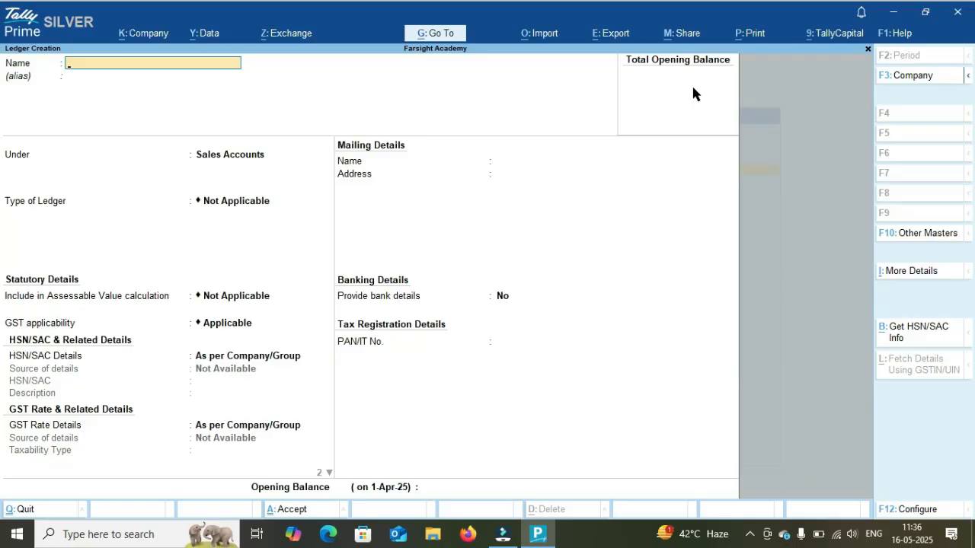
Create a ledger named Purchase A/c under the Purchase Accounts group and save it
text(Purchase A/c)
key(Return)
text(Purchase)
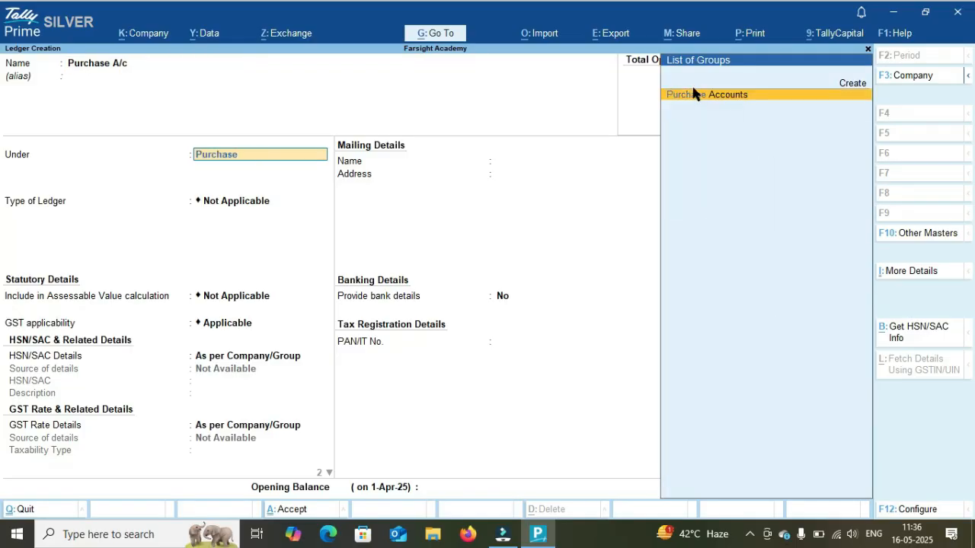
key(Return)
key(ctrl+a)
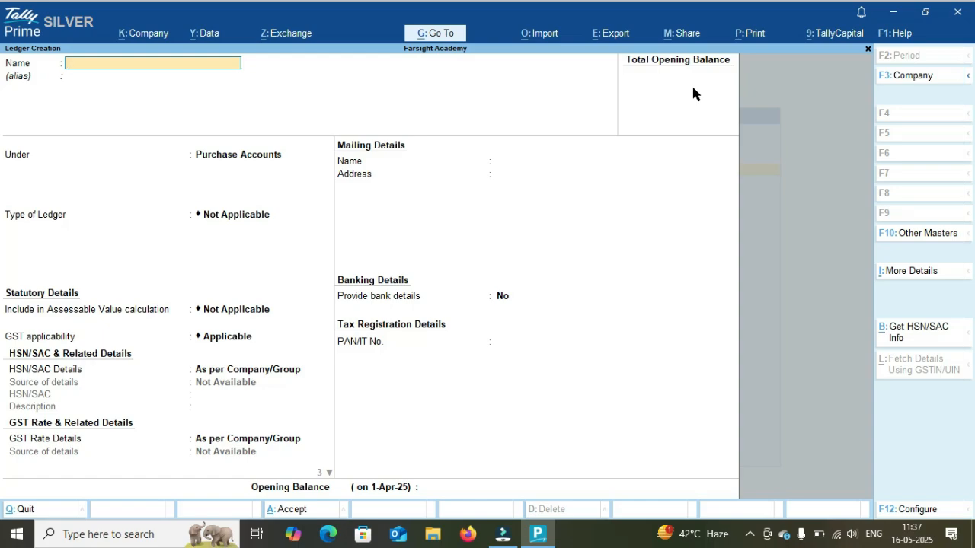
Create a ledger named Furniture A/c under the Fixed Assets group and save it
text(Furni)
text(ture A/c)
key(Return)
key(Return)
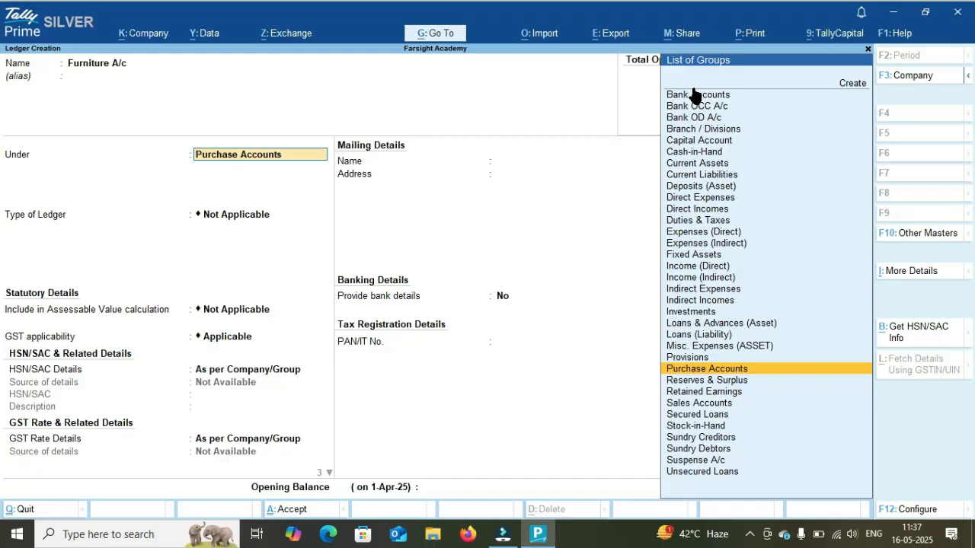
text(Fixed)
key(Return)
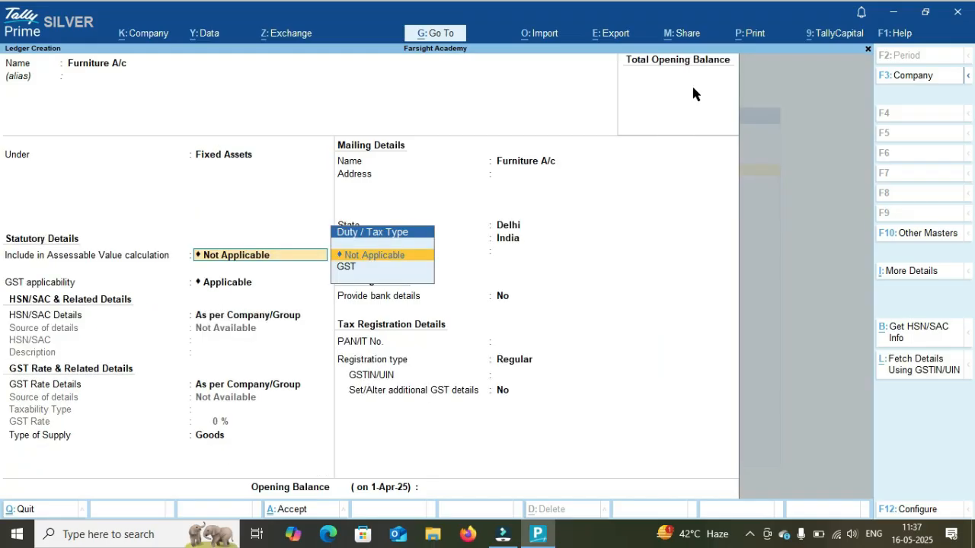
key(ctrl+a)
Create a ledger named Laptop A/c under the Fixed Assets group and save it
text(Lapt)
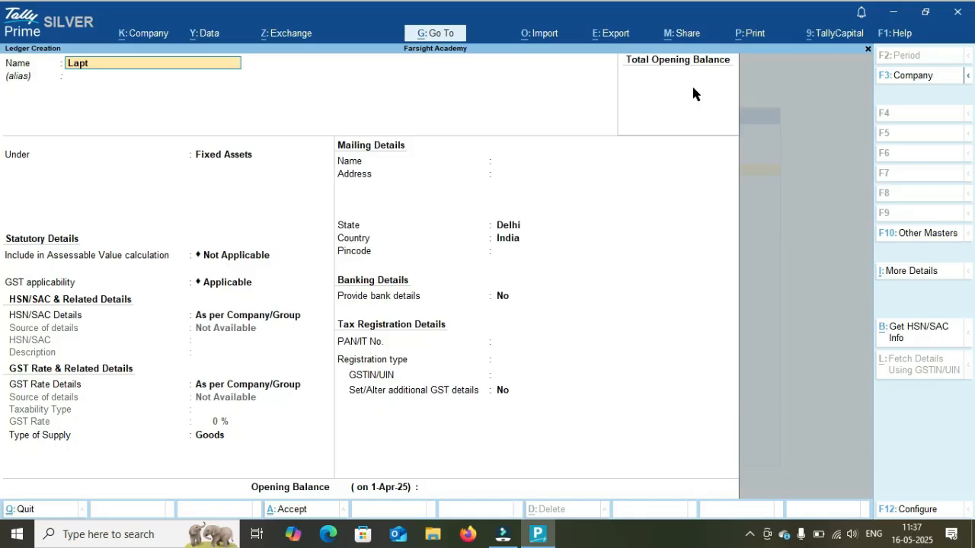
text(op A/c)
key(Return)
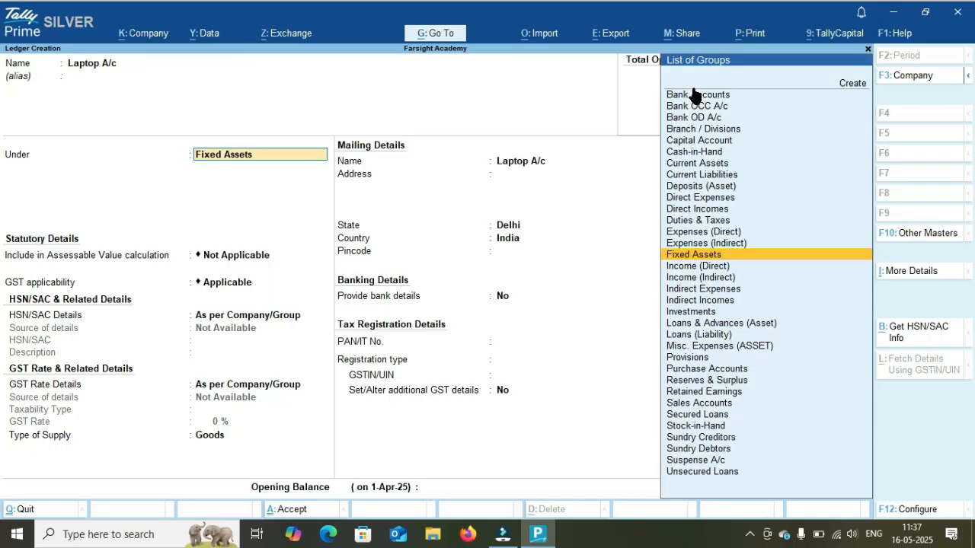
text(Fix)
key(Return)
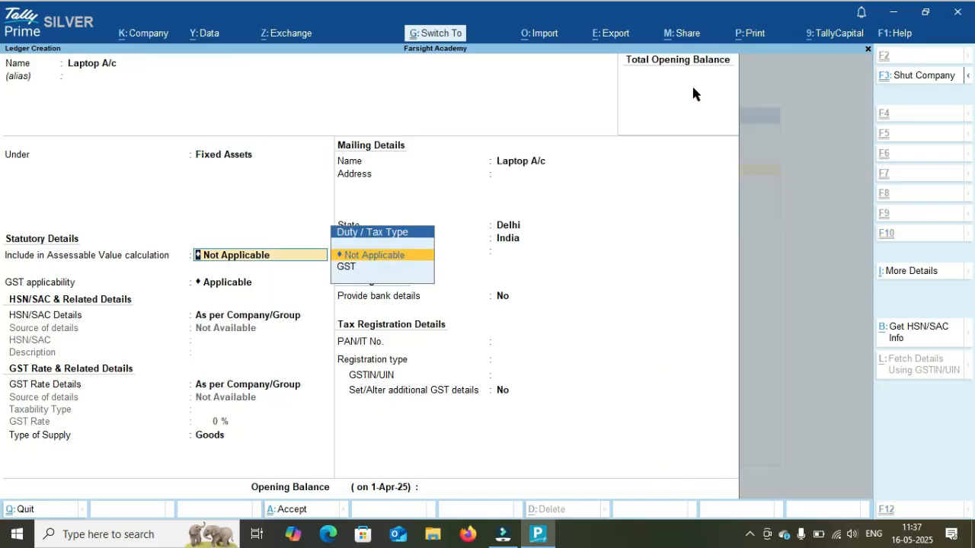
key(ctrl+a)
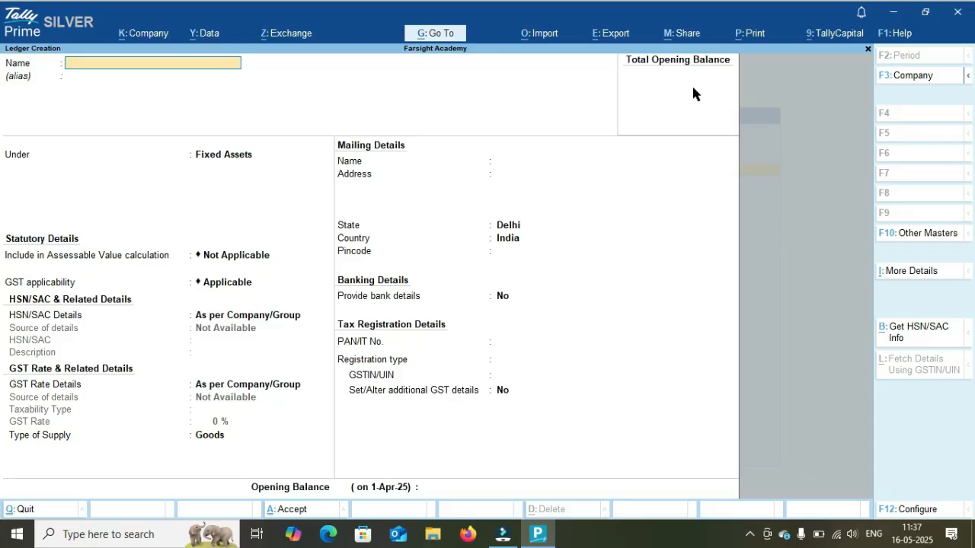
Create and save a ledger named Depreciation A/c under Indirect Expenses, and return to the Gateway of Tally
text(Depreciation A/c)
key(Return)
key(Return)
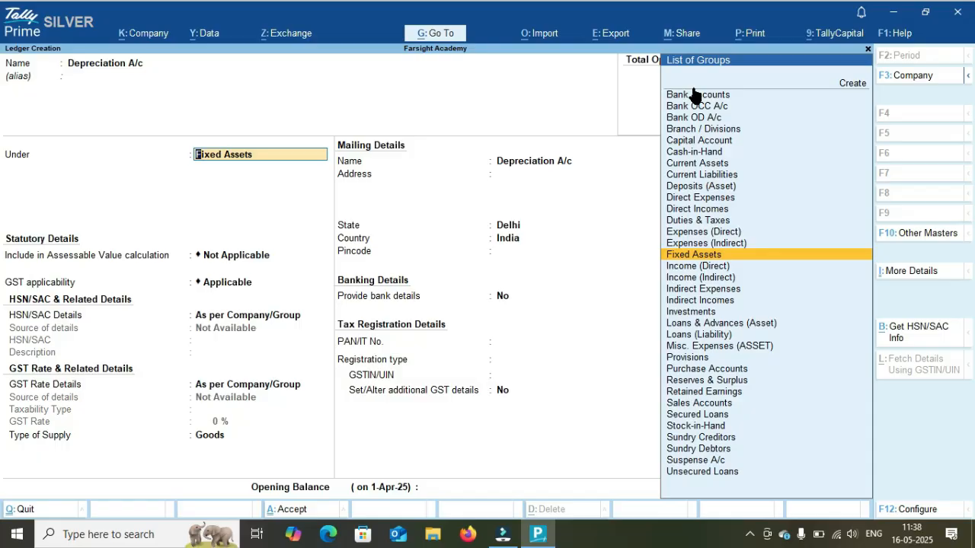
text(Indire)
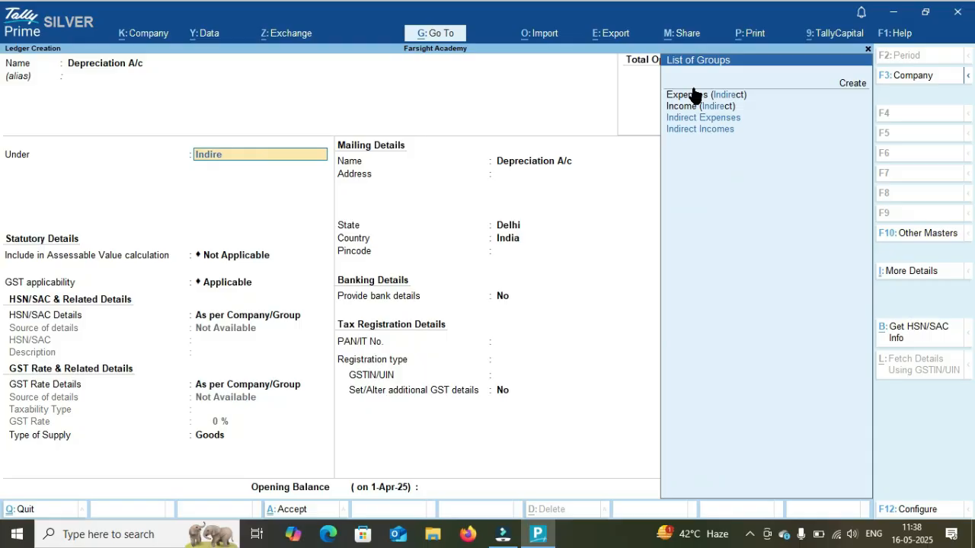
key(Return)
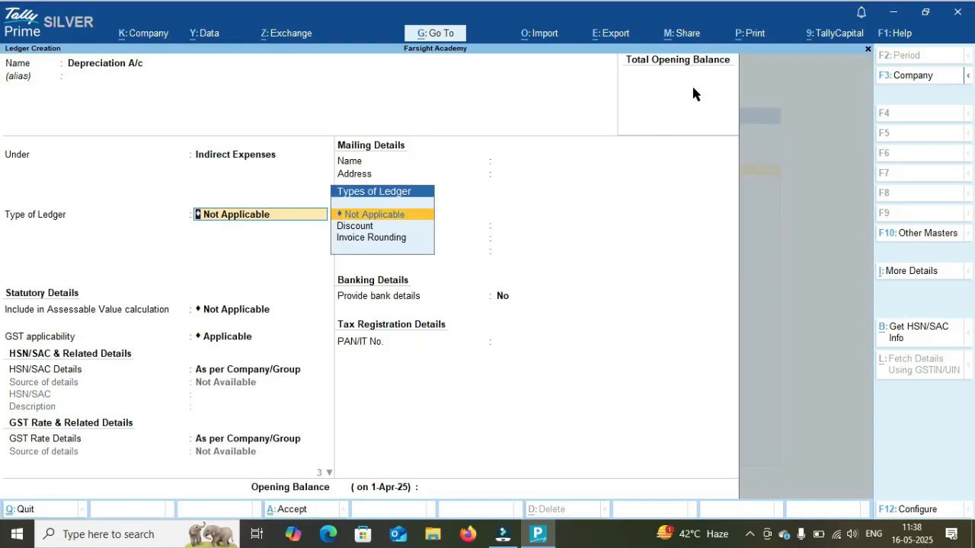
key(ctrl+a)
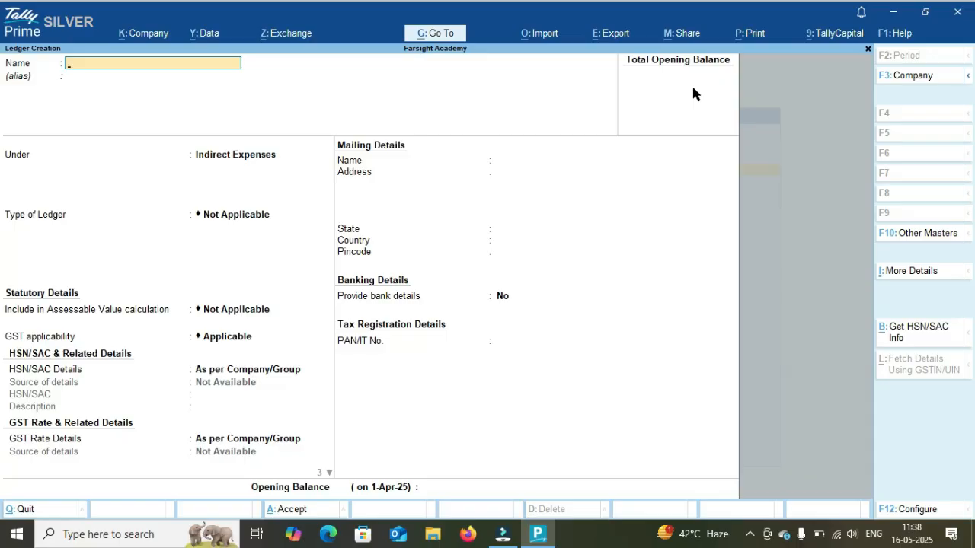
key(Escape)
key(Escape)
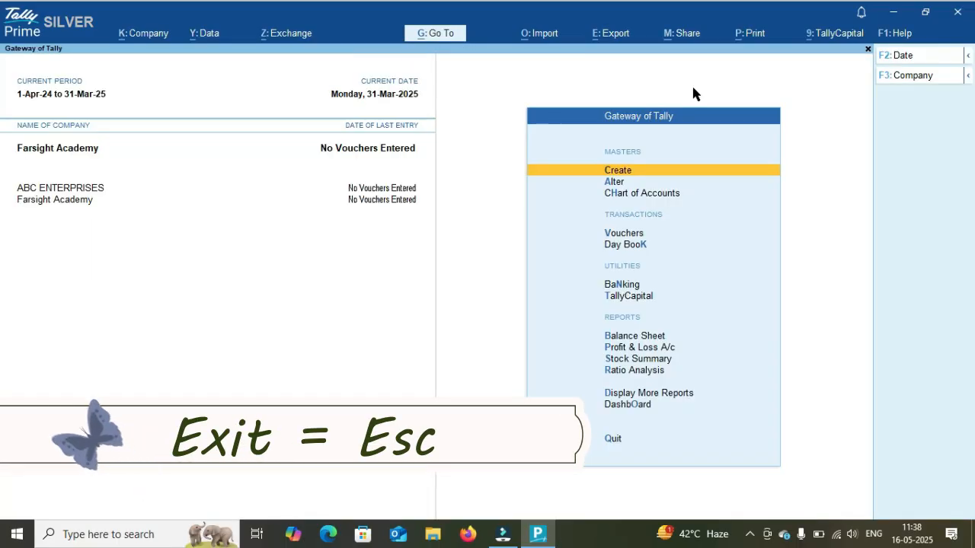
key(Escape)
key(Escape)
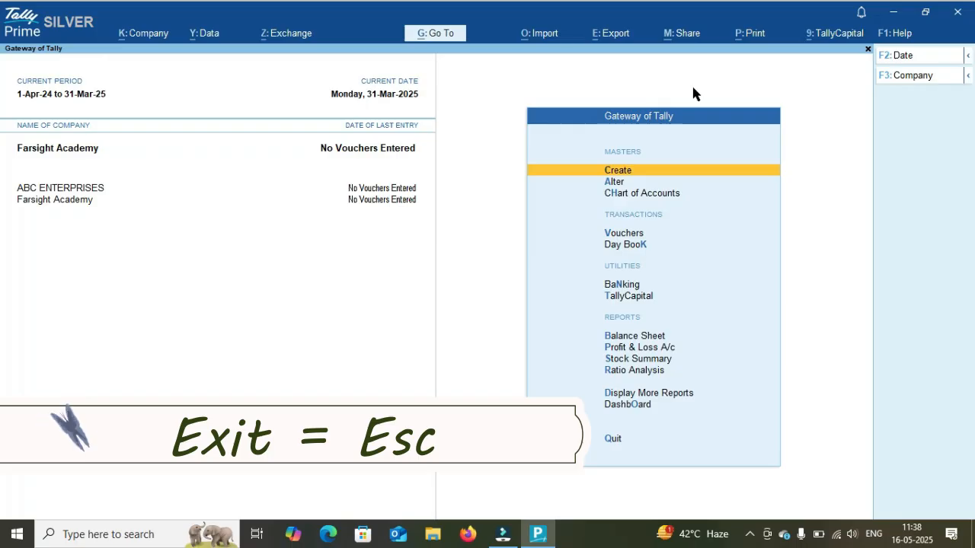
key(Down)
key(Down)
key(Down)
key(Down)
key(Down)
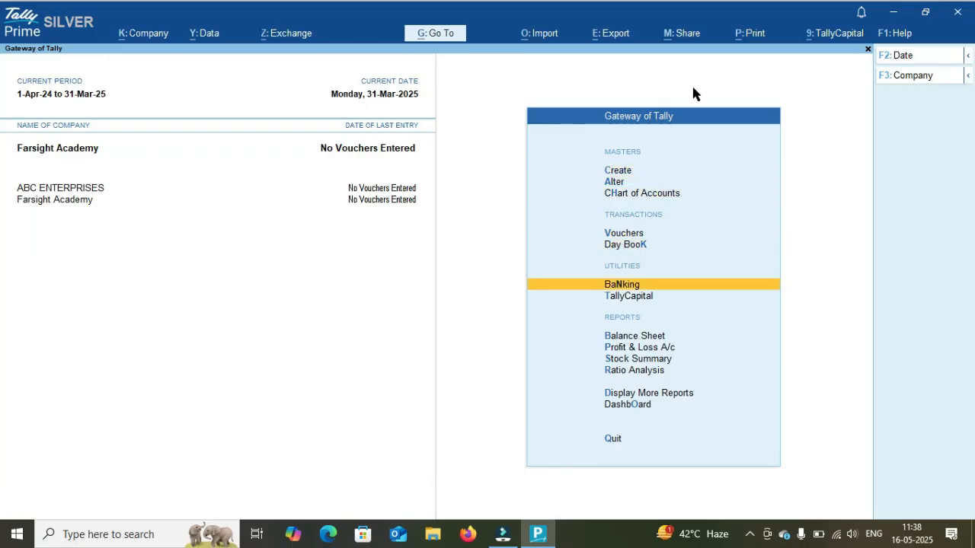
key(Up)
key(Up)
key(Up)
key(Up)
key(Up)
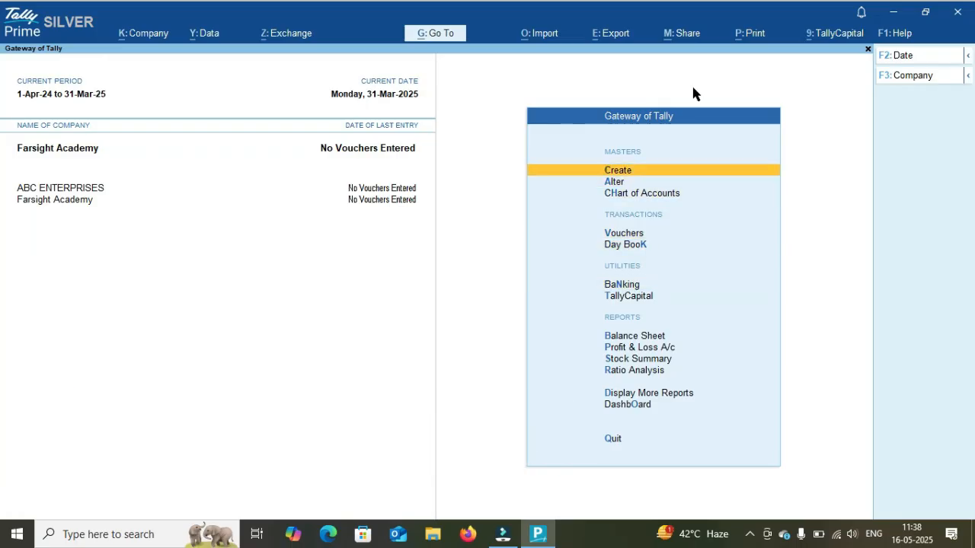
Start a new stock item named Mobile Phone with no alias and place it under Primary
key(Return)
key(Down)
key(Down)
key(Down)
key(Down)
key(Down)
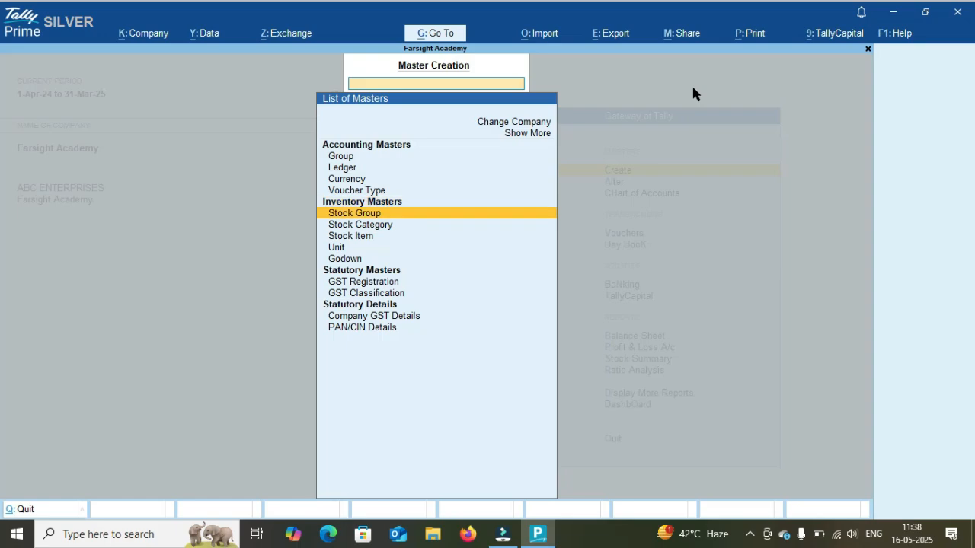
key(Up)
key(Down)
key(Down)
key(Down)
key(Return)
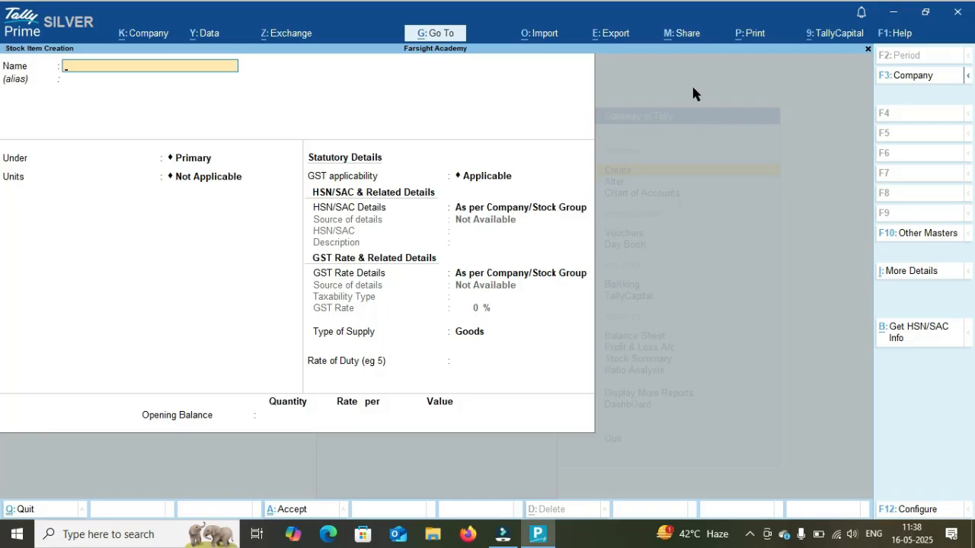
text(Mobile Phone)
key(Return)
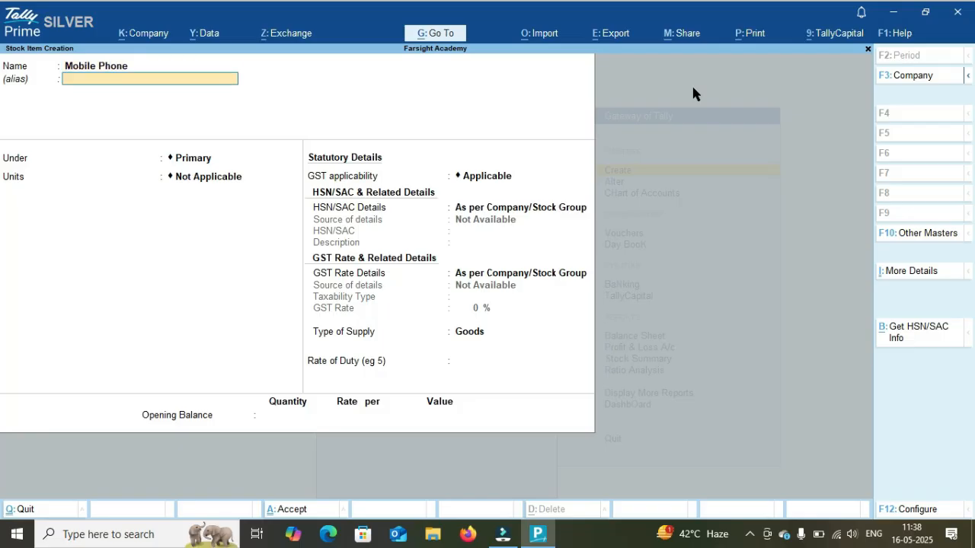
key(Return)
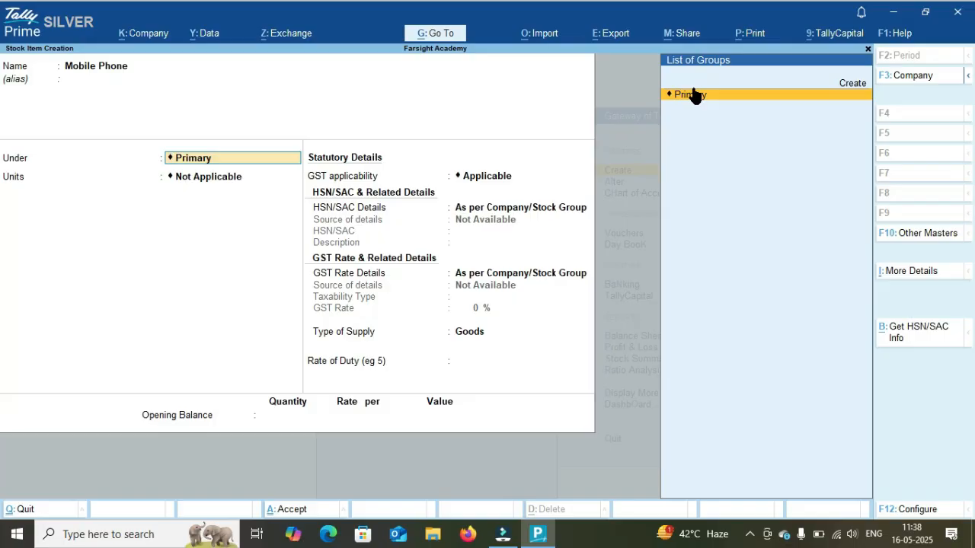
click(693, 94)
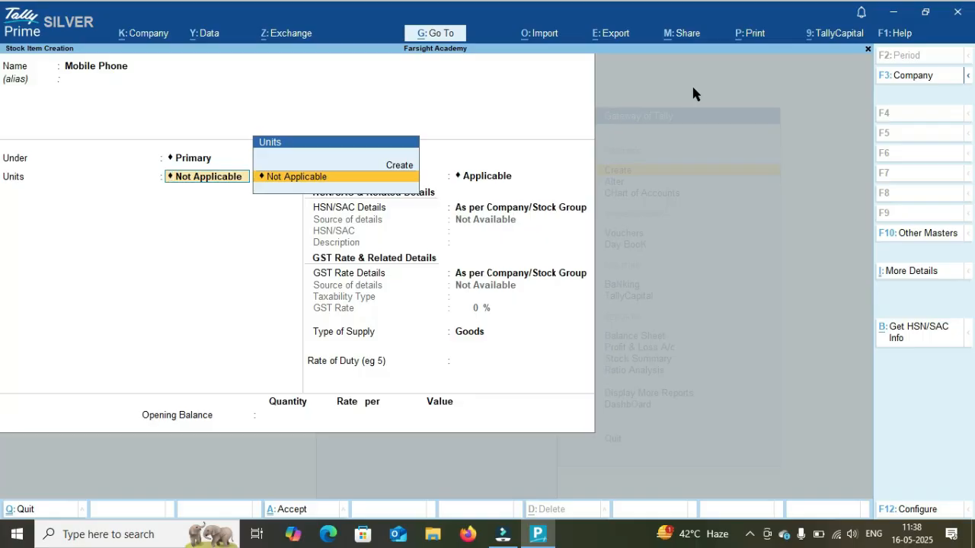
Start creating a new unit for the stock item with the symbol pcs, leaving the formal name blank
key(Up)
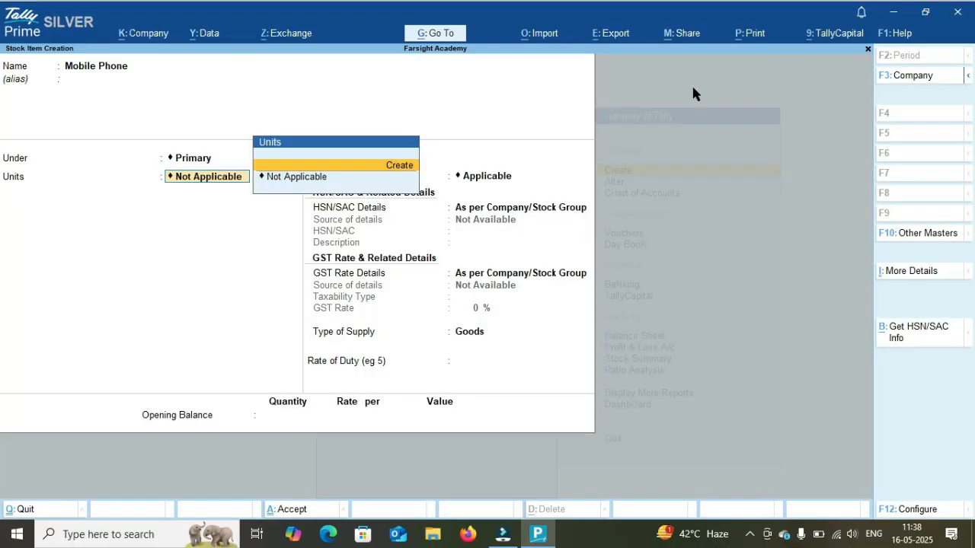
key(Return)
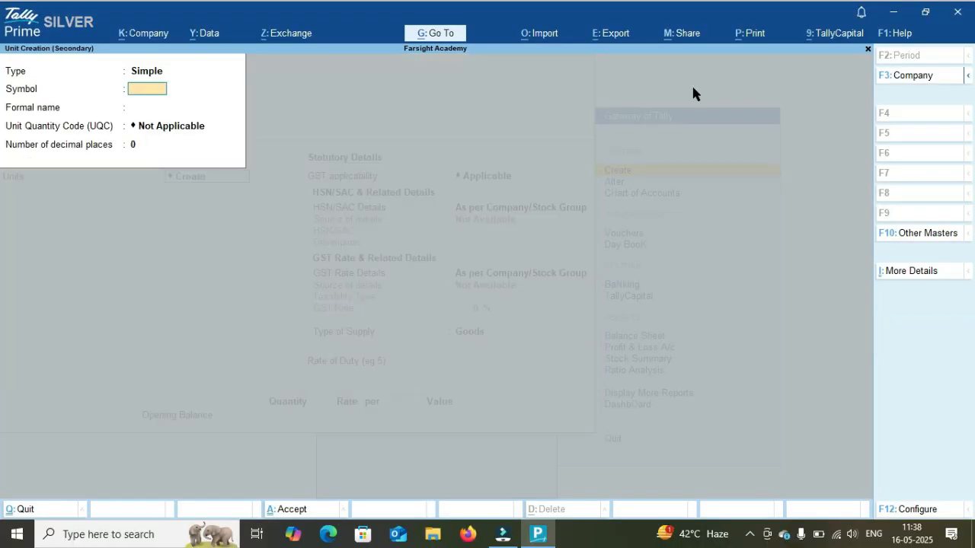
text(pcs)
key(Return)
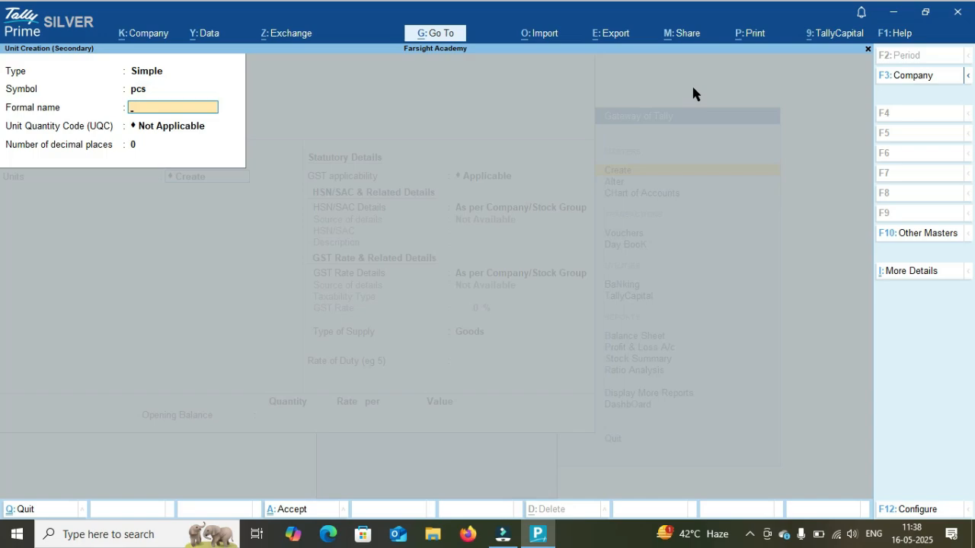
key(Return)
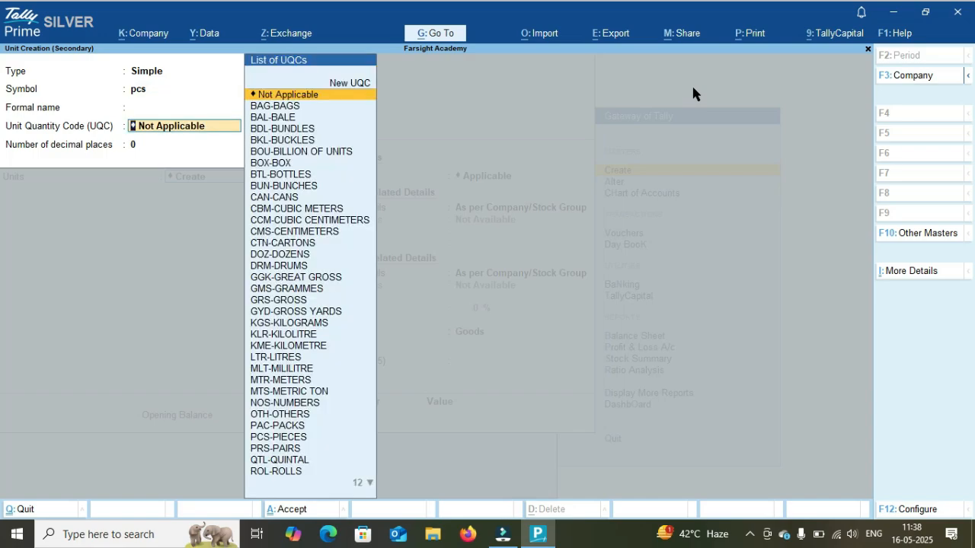
Set the new unit's quantity code to PCS-PIECES and save the unit
key(BackSpace)
key(Return)
key(Down)
key(Down)
key(Down)
key(Down)
key(Down)
key(Down)
key(Down)
key(Down)
key(Down)
key(Down)
key(Down)
key(Down)
key(Down)
key(Down)
key(Down)
key(Down)
key(Down)
key(Down)
key(Down)
key(Down)
key(Down)
key(Down)
key(Down)
key(Down)
key(Down)
key(Down)
key(Down)
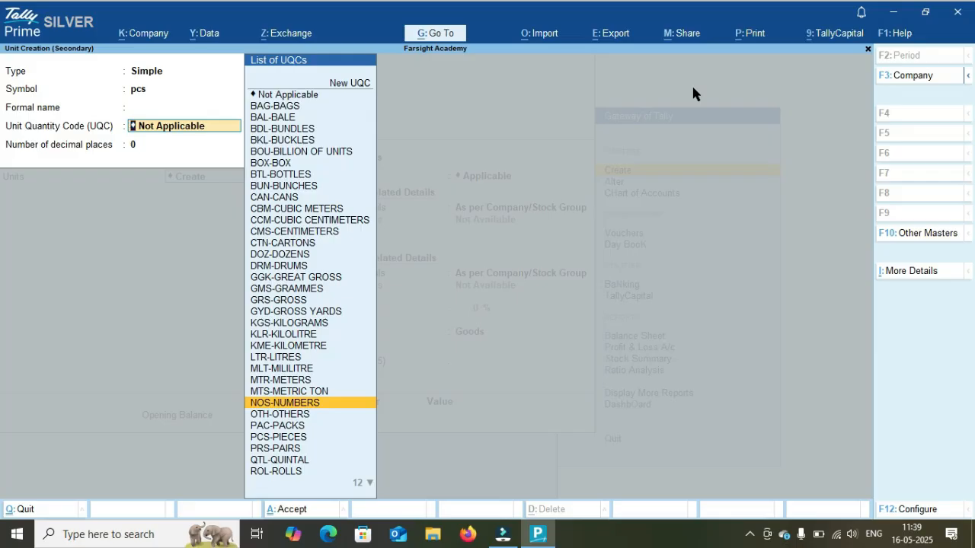
key(Down)
key(Down)
key(Down)
key(Up)
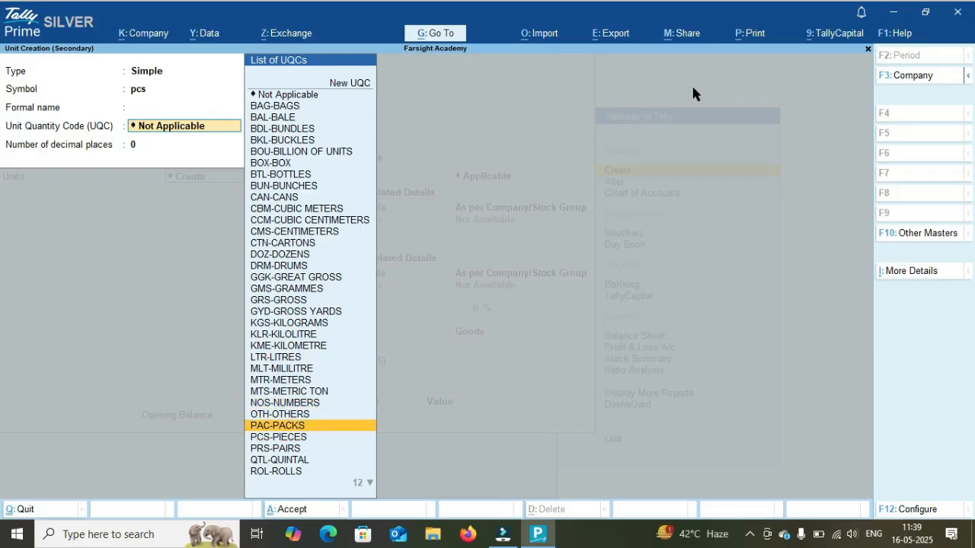
key(Down)
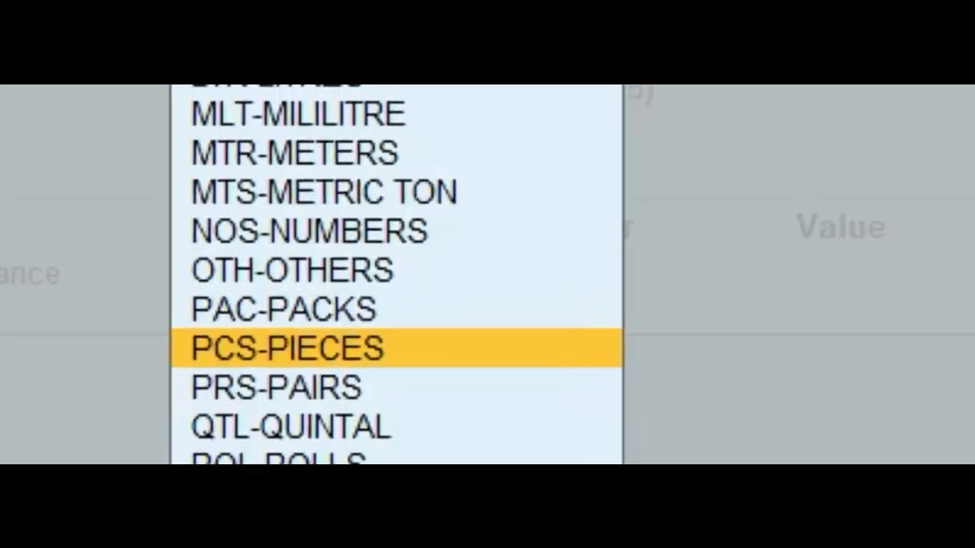
key(Up)
key(Up)
key(Up)
key(Up)
key(Up)
key(Up)
key(Up)
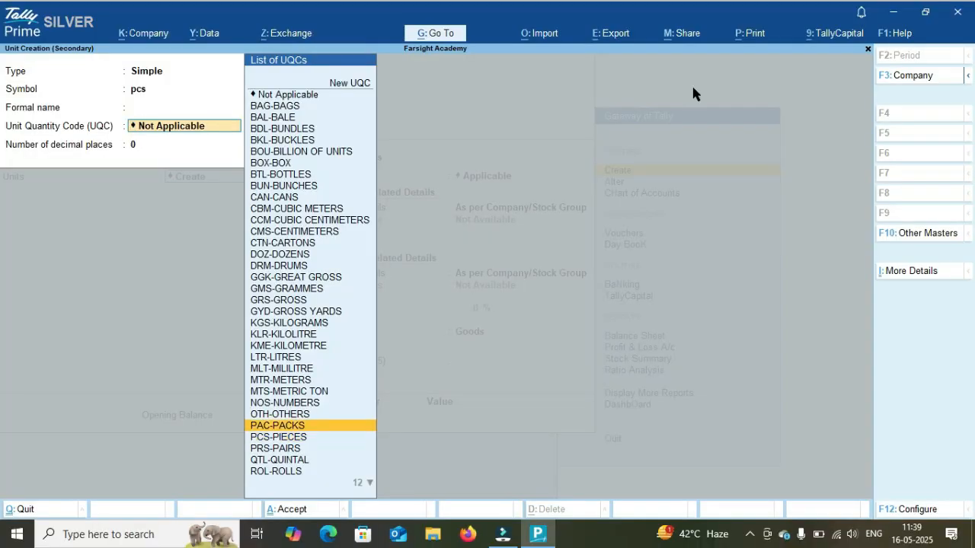
key(Up)
key(Up)
key(Up)
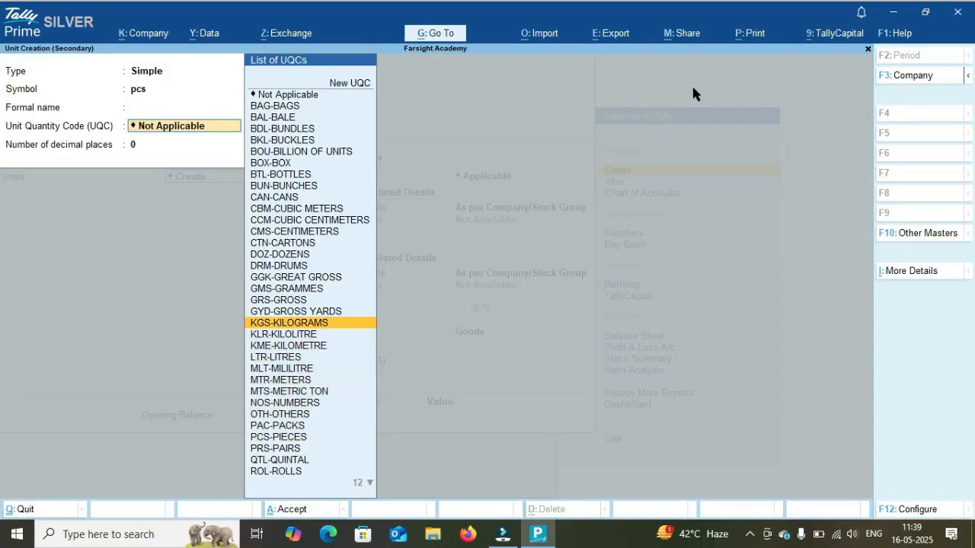
key(Down)
key(Down)
key(Down)
key(Down)
key(Down)
key(Down)
key(Down)
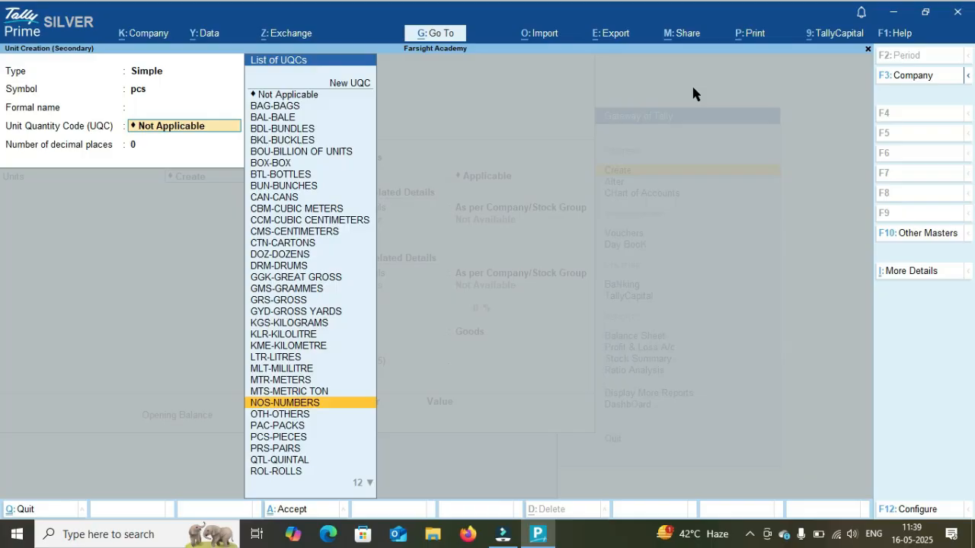
key(Down)
key(Down)
key(Down)
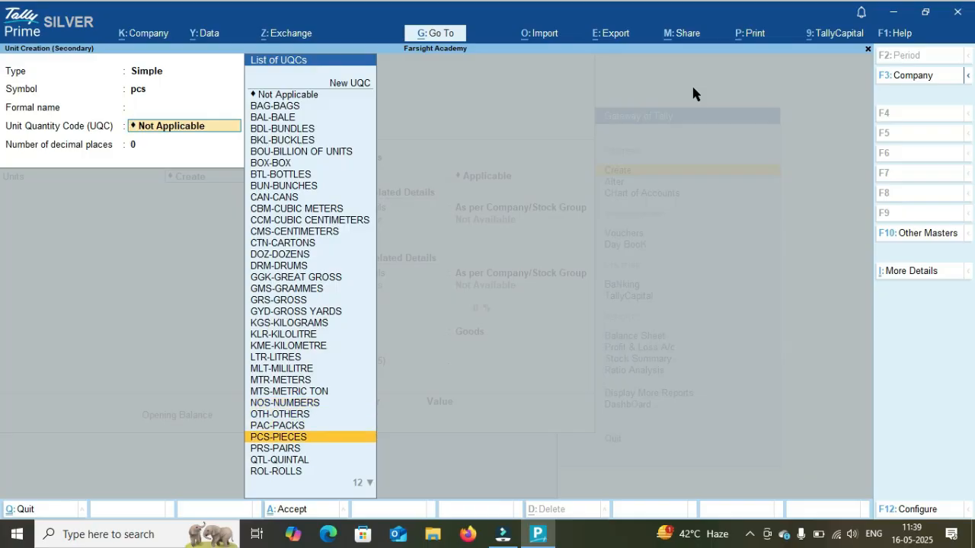
key(Return)
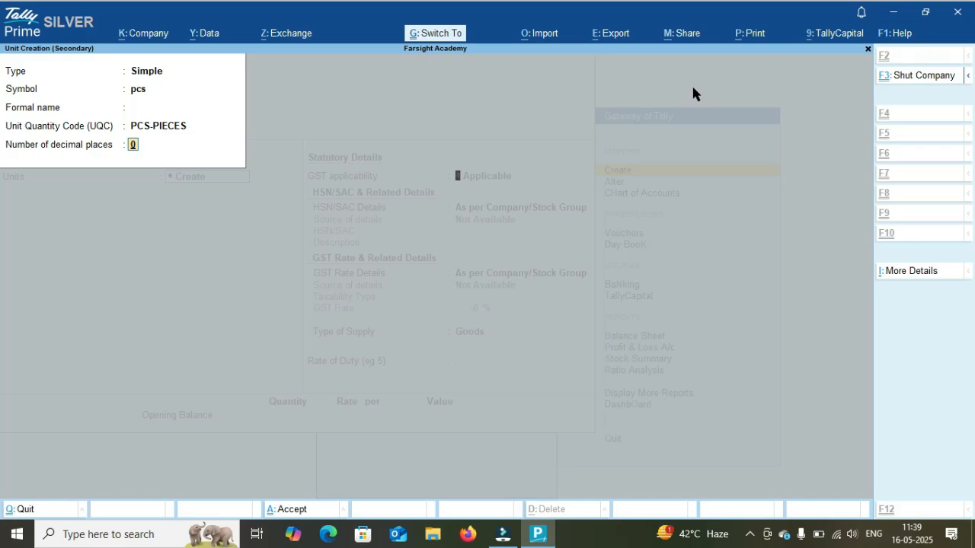
key(ctrl+a)
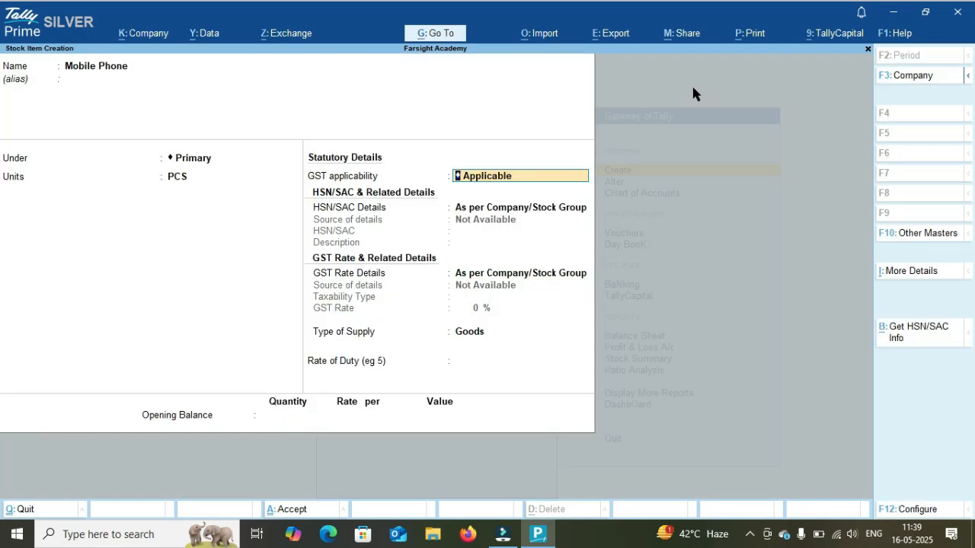
Save the Mobile Phone stock item and return to the Gateway of Tally
key(ctrl)
key(ctrl)
key(ctrl+a)
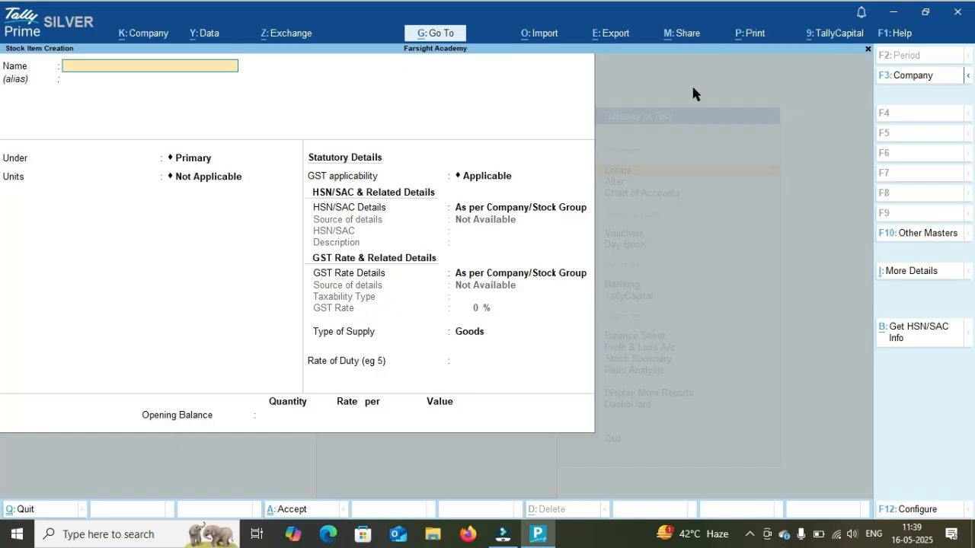
key(Escape)
key(Escape)
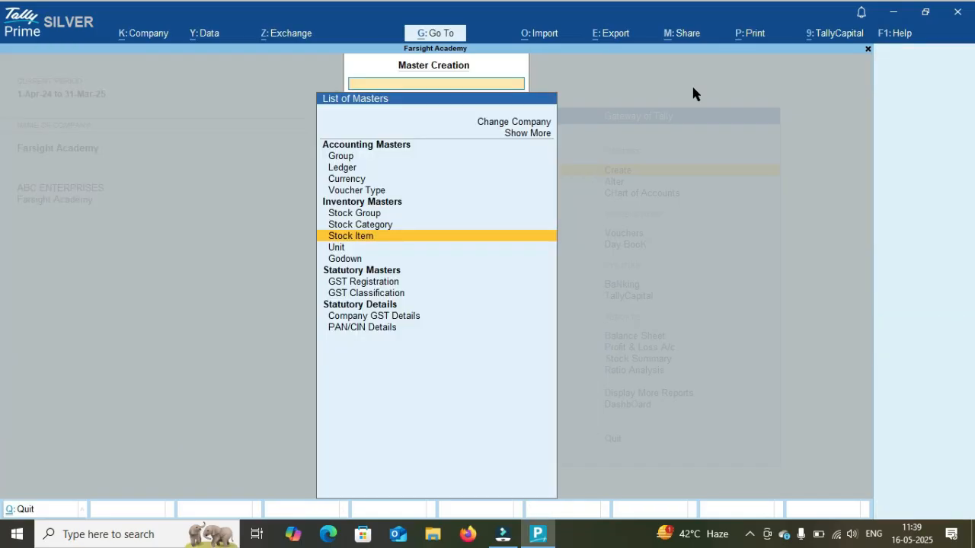
key(Escape)
key(Escape)
key(Escape)
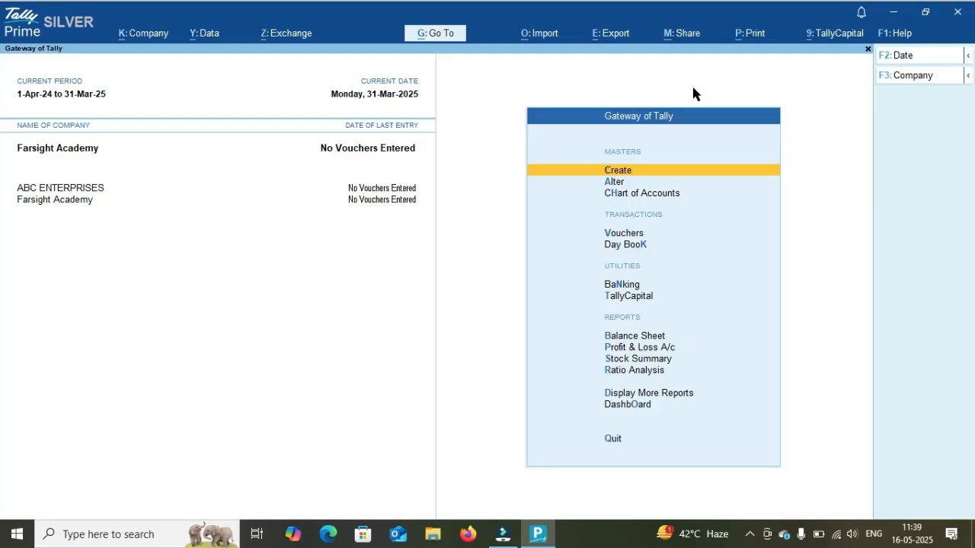
Create a ledger named Input Tax Gst under Duties & Taxes with duty type GST and save it
key(Return)
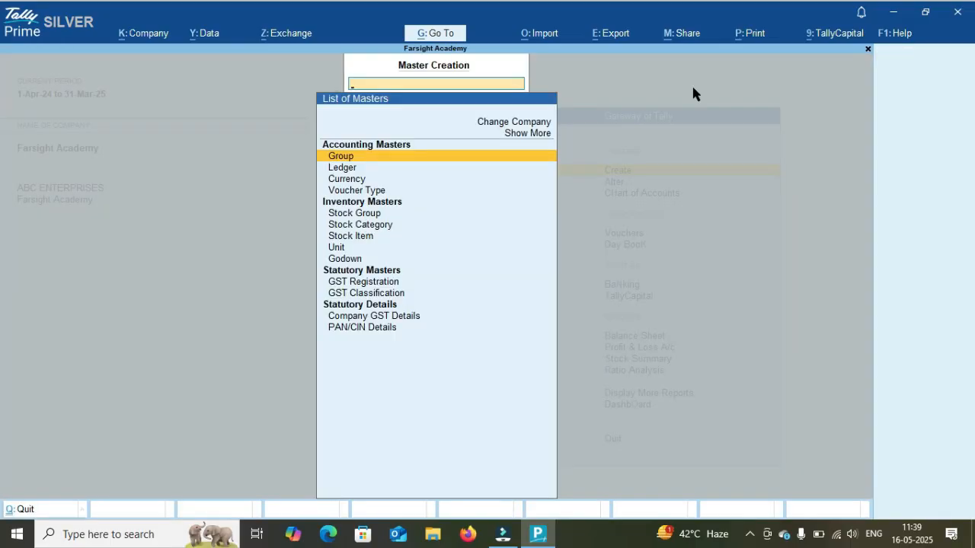
key(Down)
key(Return)
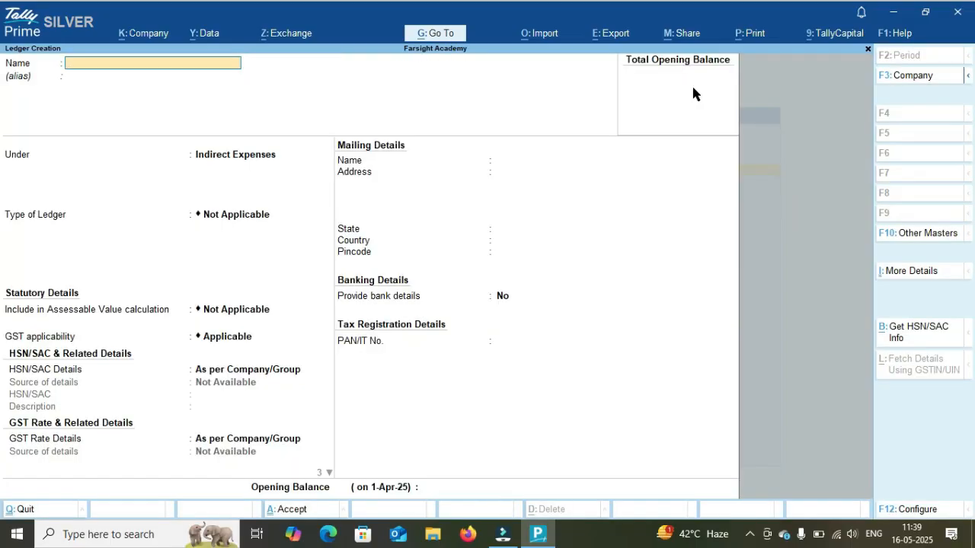
text(Input Tax Gst)
key(Return)
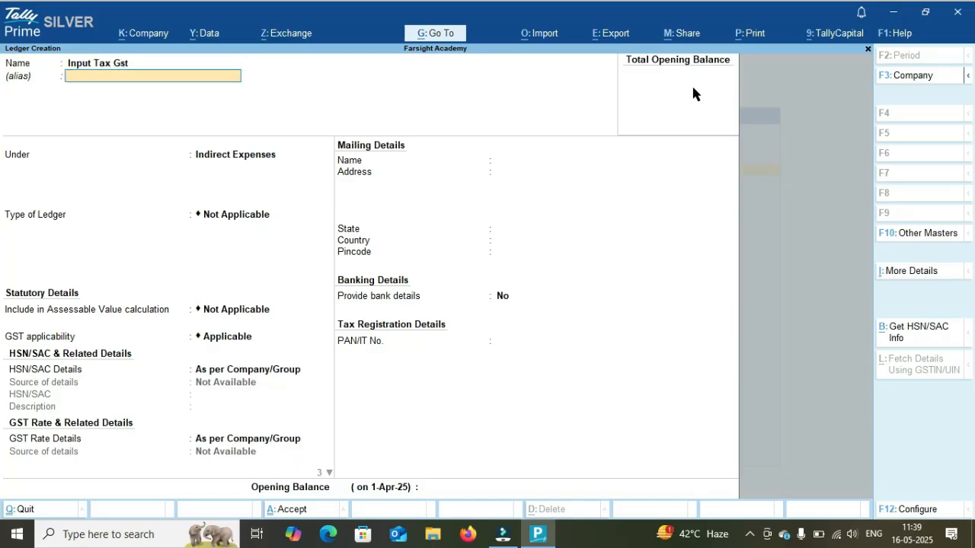
key(Return)
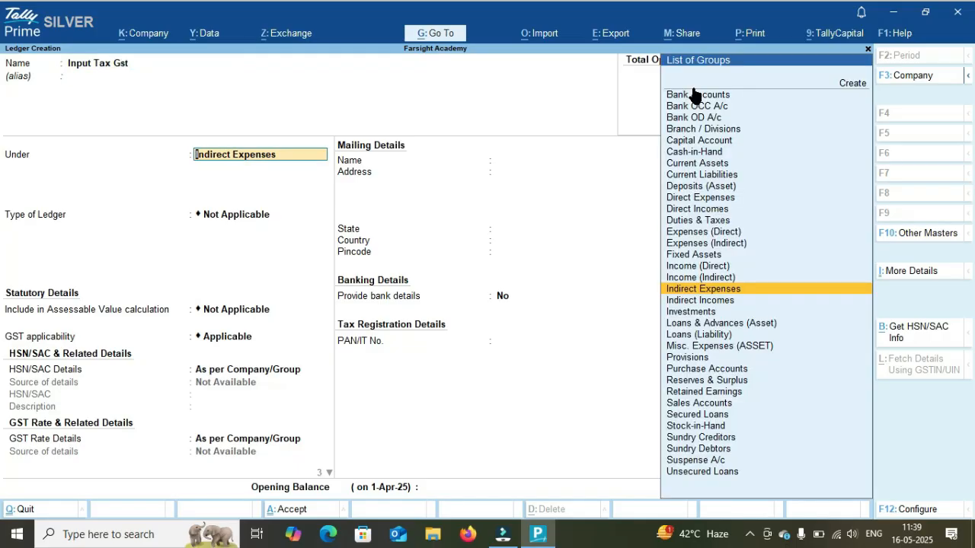
text(Dut)
key(Return)
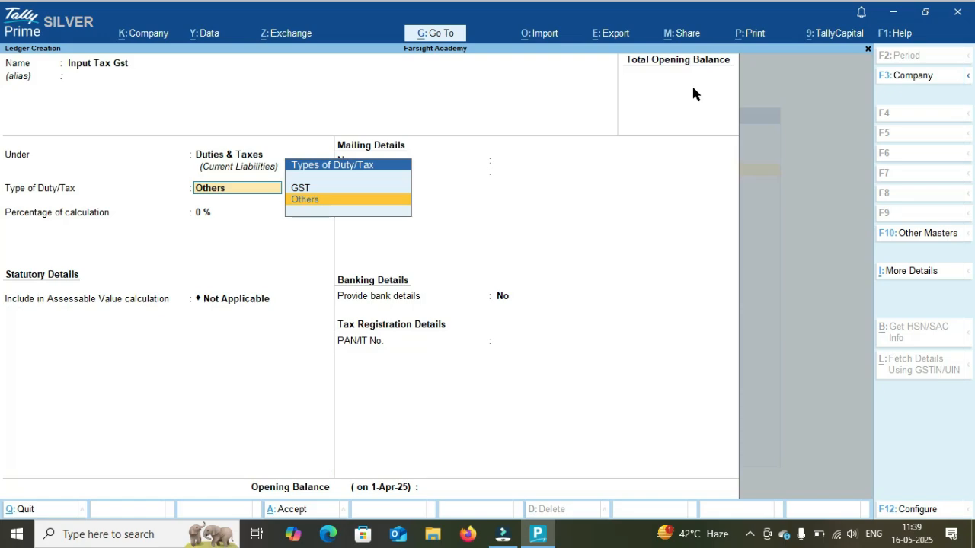
key(Up)
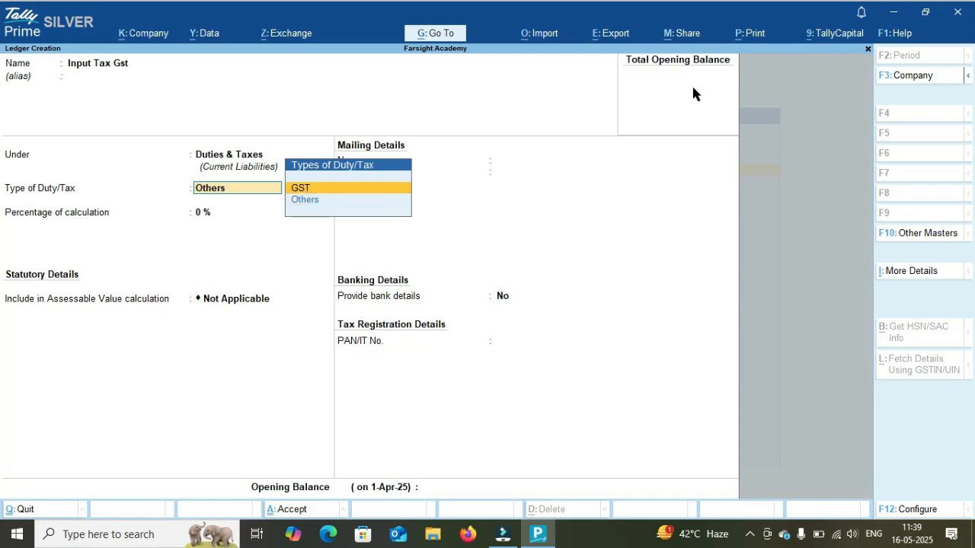
key(ctrl+a)
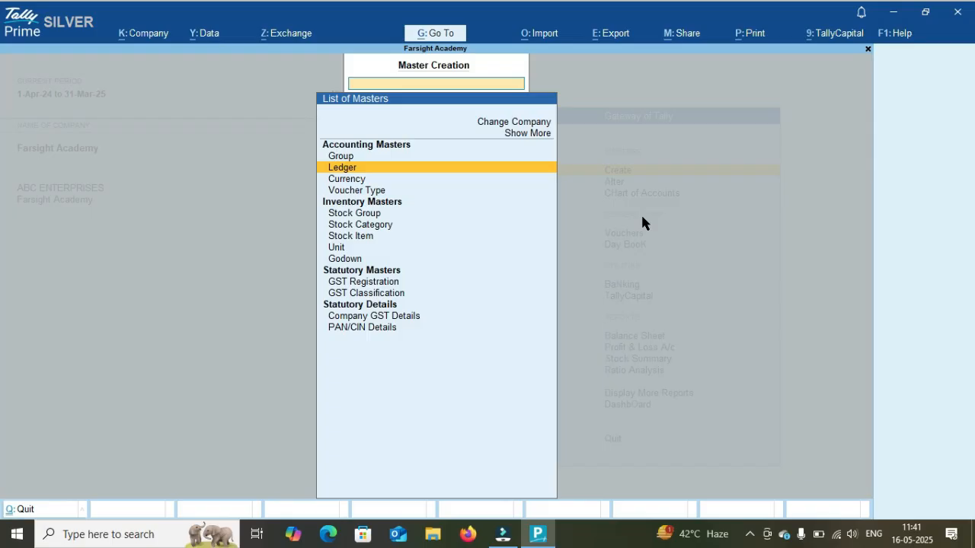
Create a ledger named Output Tax GST under Duties & Taxes with duty type GST and tax type IGST, and save it
key(Escape)
text(Out)
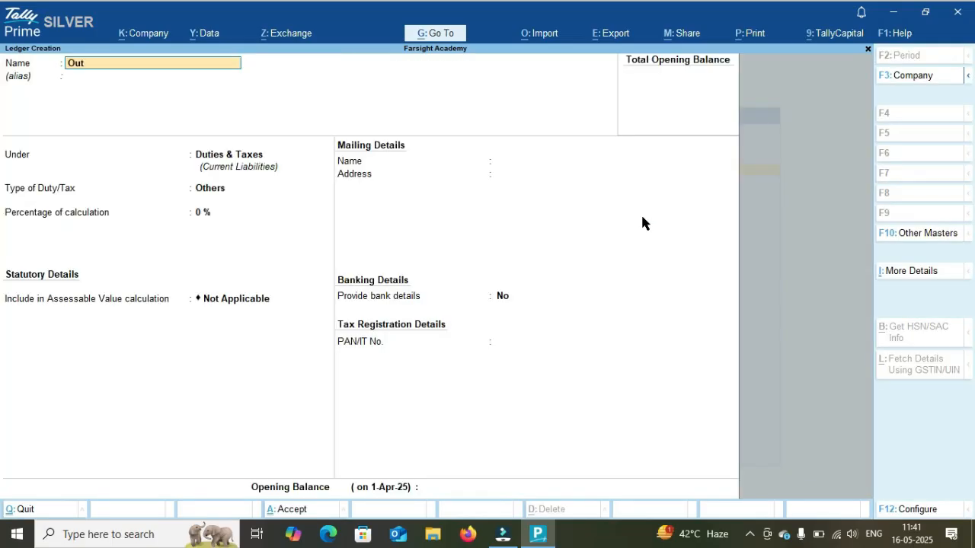
text(put Tax GST)
key(Return)
key(Return)
key(Return)
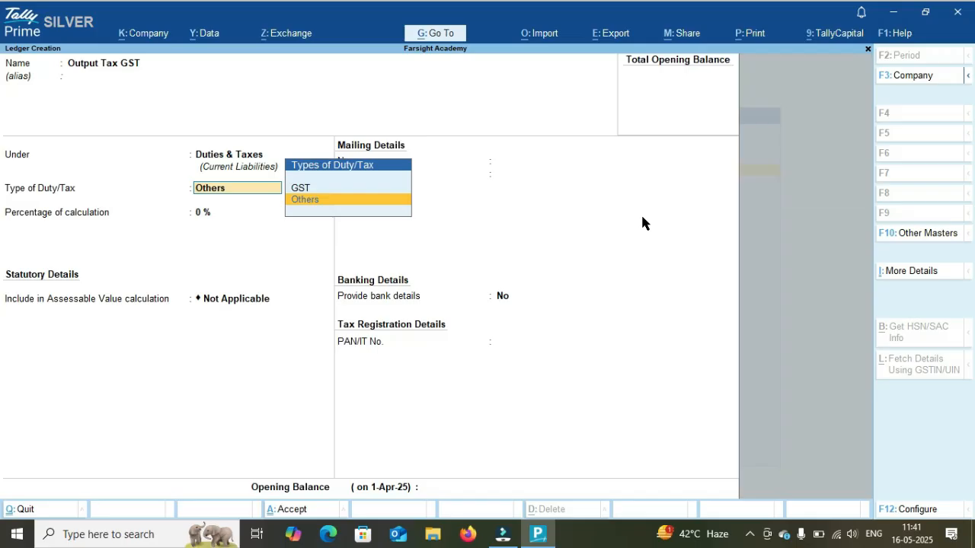
key(Up)
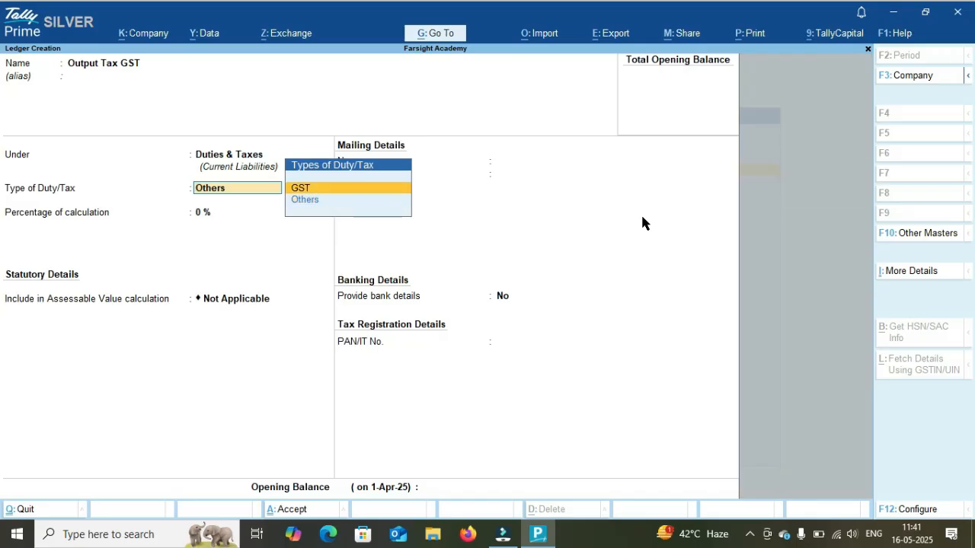
key(Return)
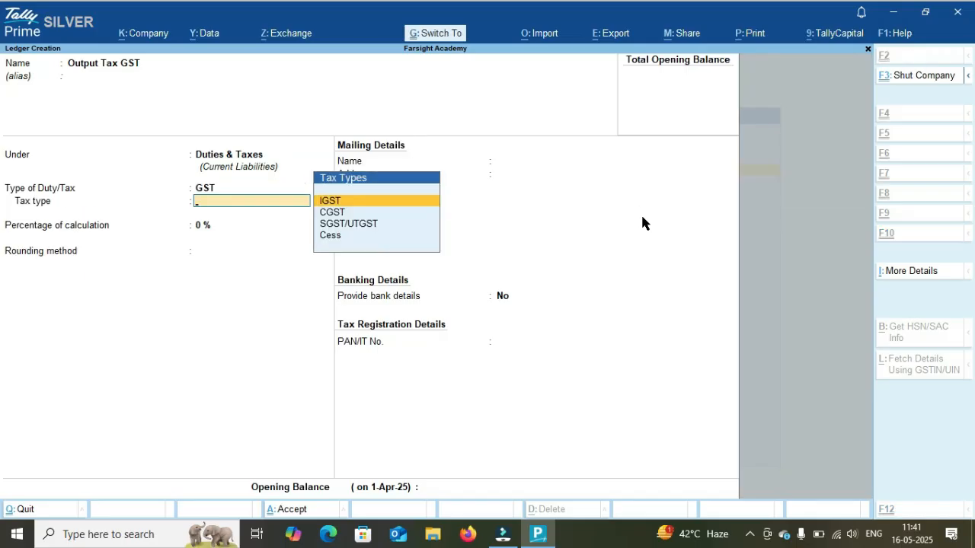
key(ctrl+a)
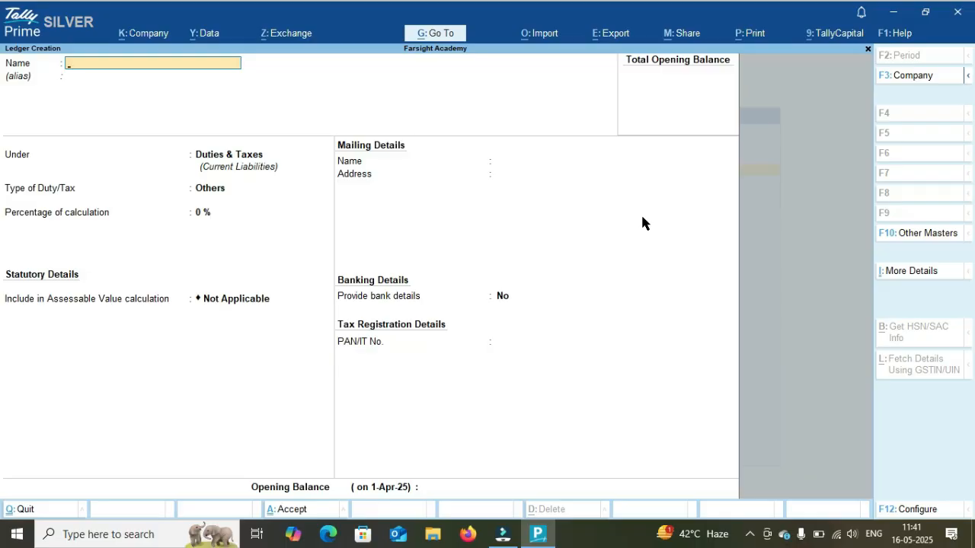
Close the blank ledger form and return to the Gateway of Tally
key(Escape)
key(Escape)
key(Escape)
key(Escape)
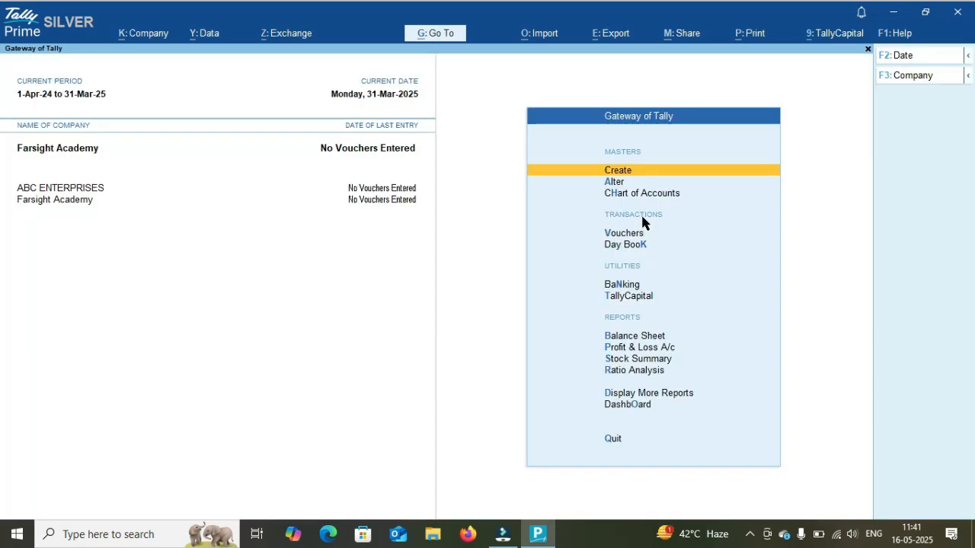
Create a ledger named TDS under Duties & Taxes with duty type Others, save it and return to the Gateway of Tally
key(Return)
key(Down)
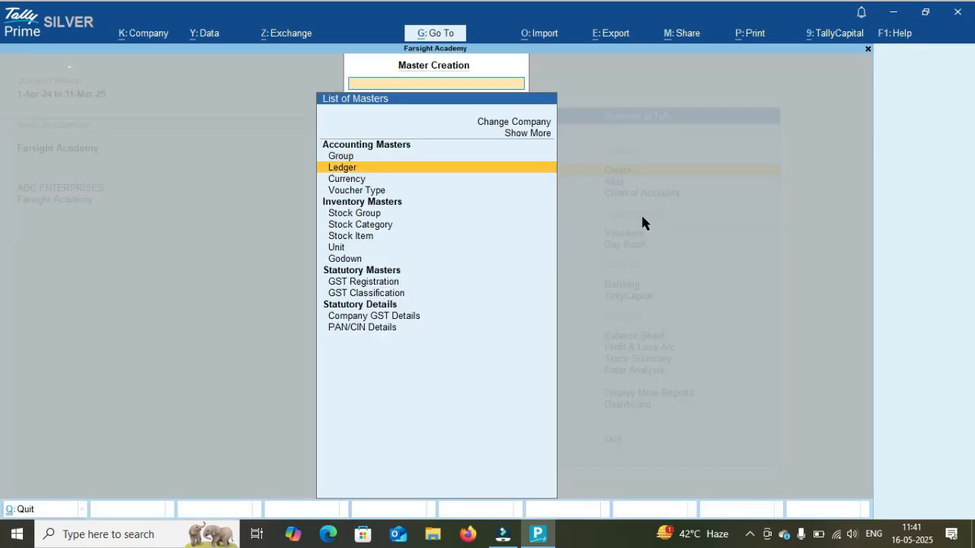
key(Return)
text(TDS)
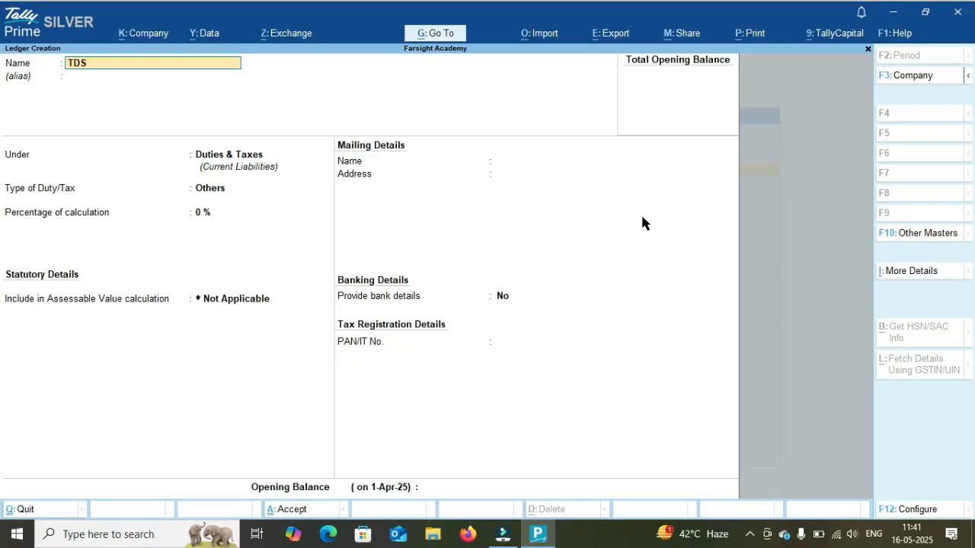
key(Return)
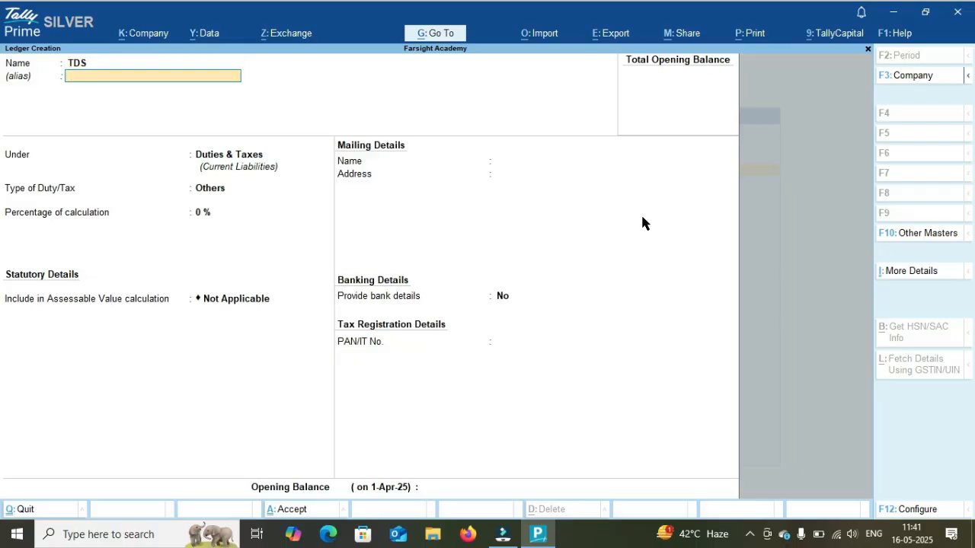
key(Return)
key(Return)
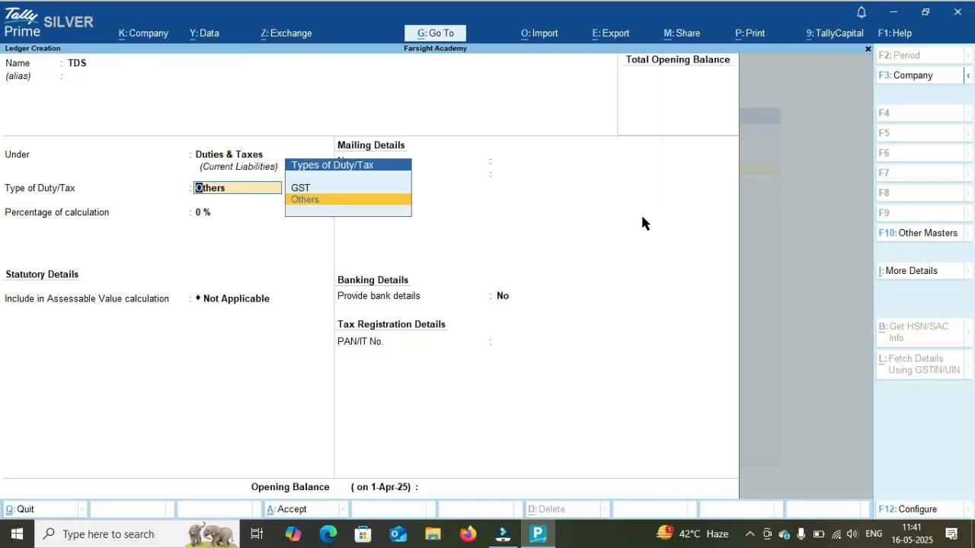
key(Return)
key(ctrl)
key(ctrl+a)
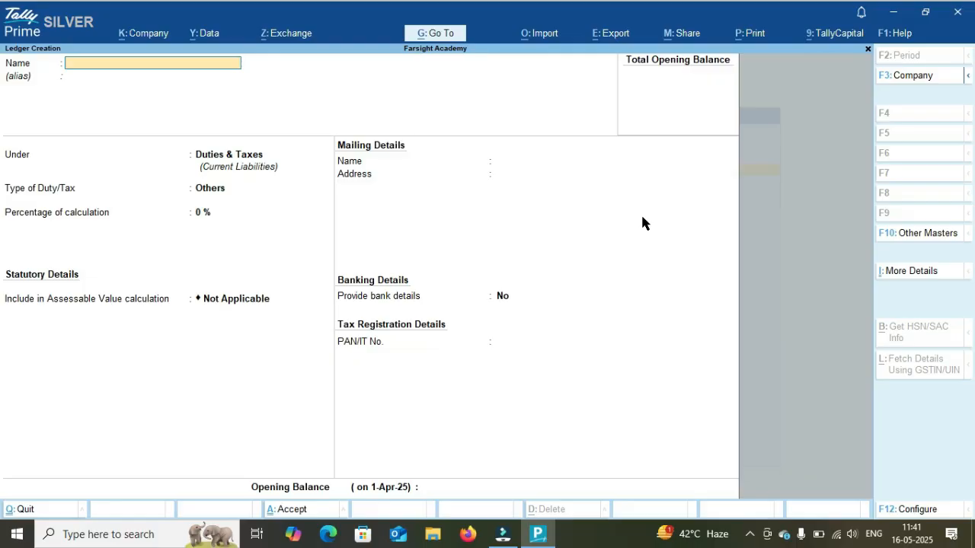
key(Escape)
key(Return)
key(Escape)
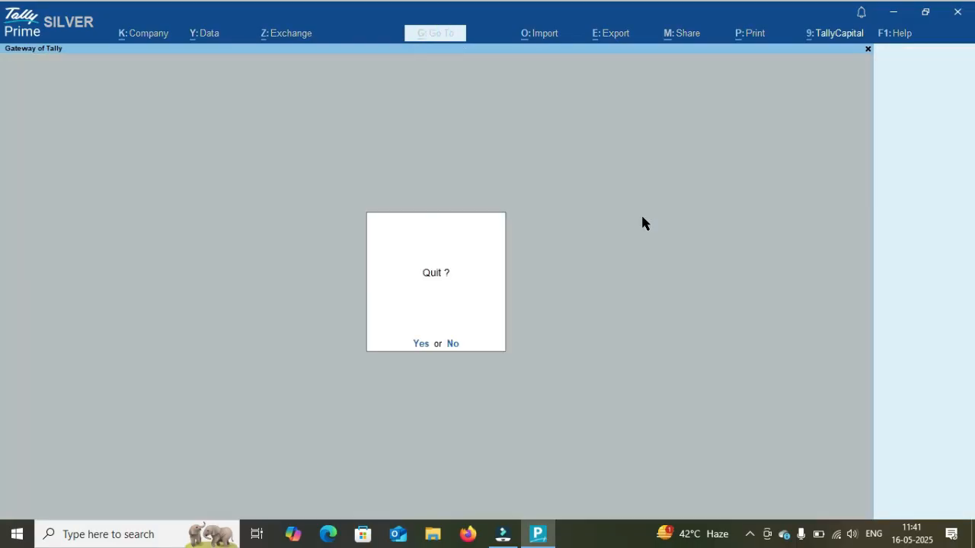
key(Escape)
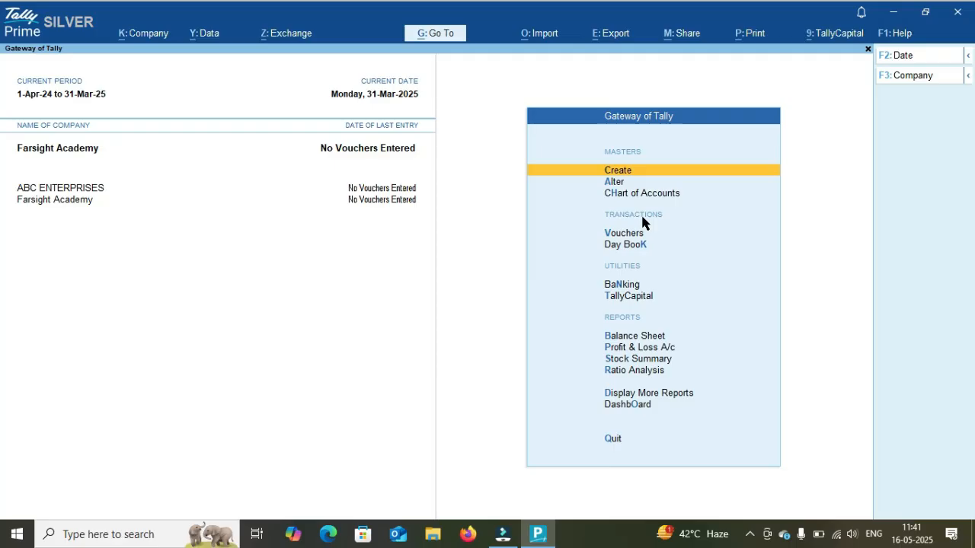
Open the Display More Reports menu from the Gateway of Tally
key(Down)
key(Down)
key(Down)
key(Down)
key(Down)
key(Down)
key(Down)
key(Down)
key(Down)
key(Down)
key(Down)
key(Down)
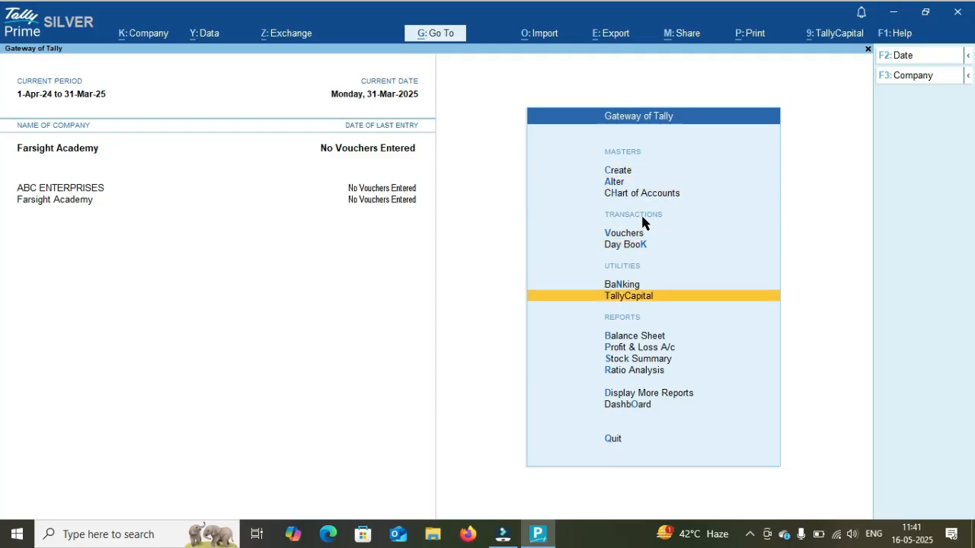
key(Return)
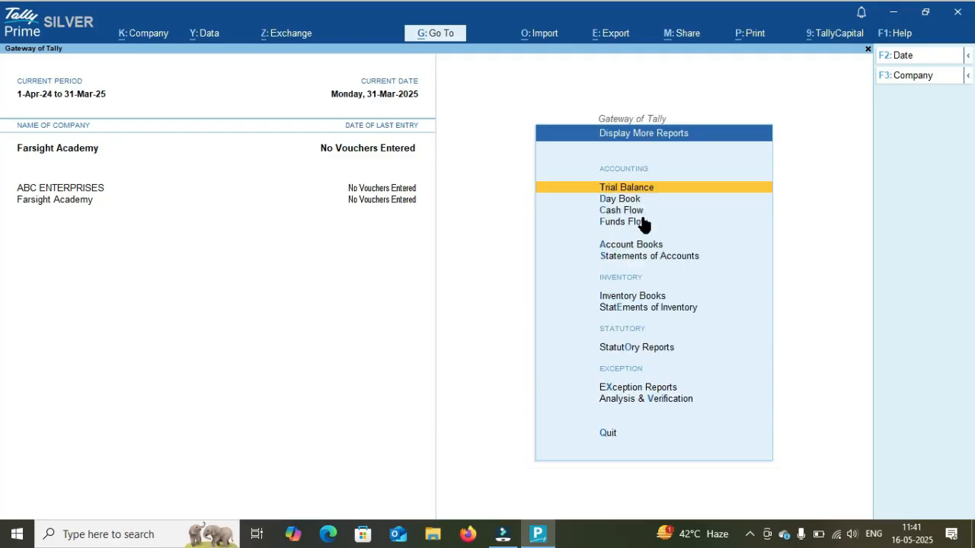
Open the ledger selection list of the Account Books reports
key(Down)
key(Down)
key(Down)
key(Down)
key(Down)
key(Up)
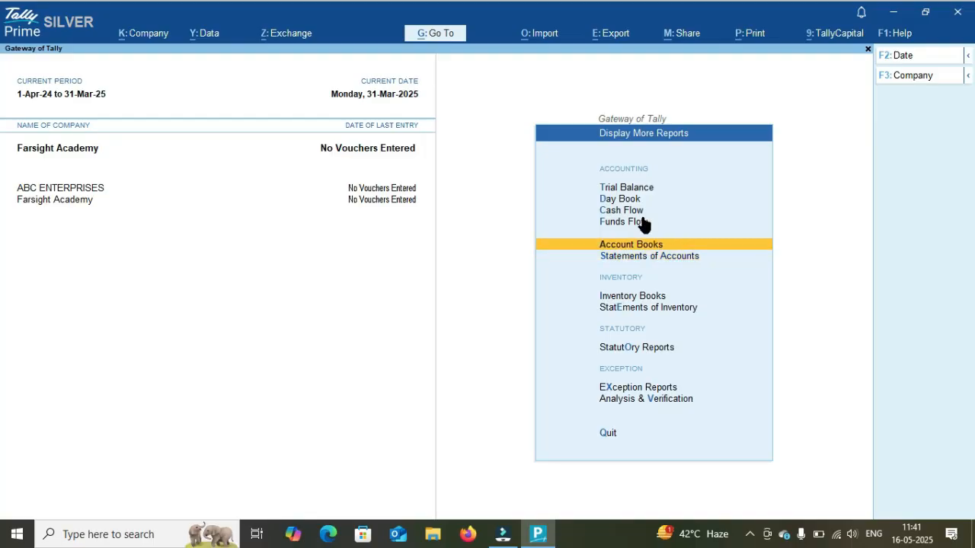
key(Return)
key(Down)
key(Return)
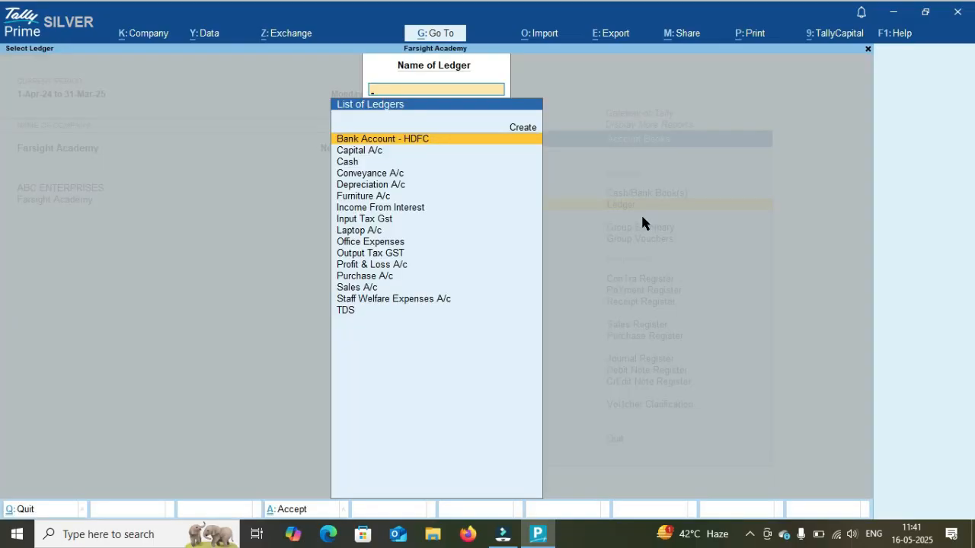
Look through the company's list of ledgers to review the accounts that have been created
key(Down)
key(Down)
key(Down)
key(Down)
key(Down)
key(Down)
key(Down)
key(Down)
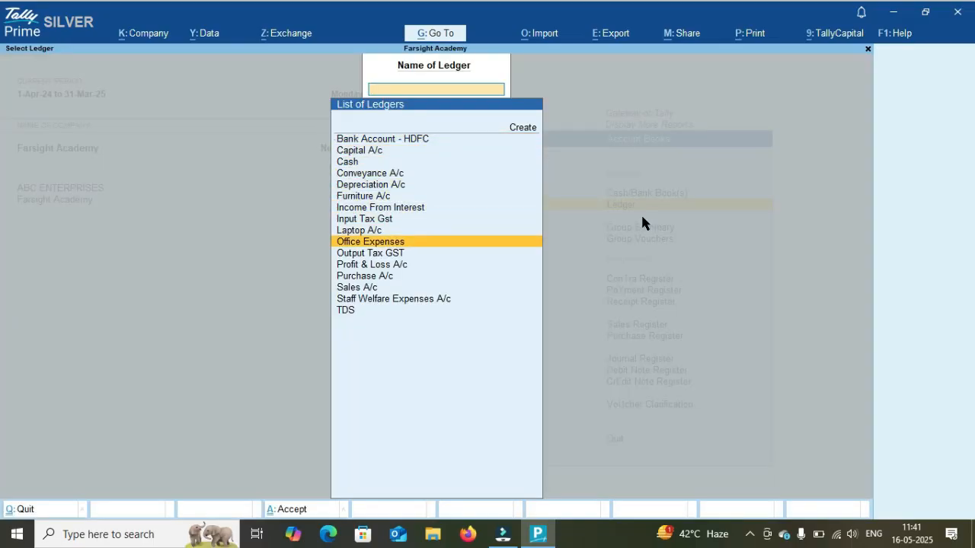